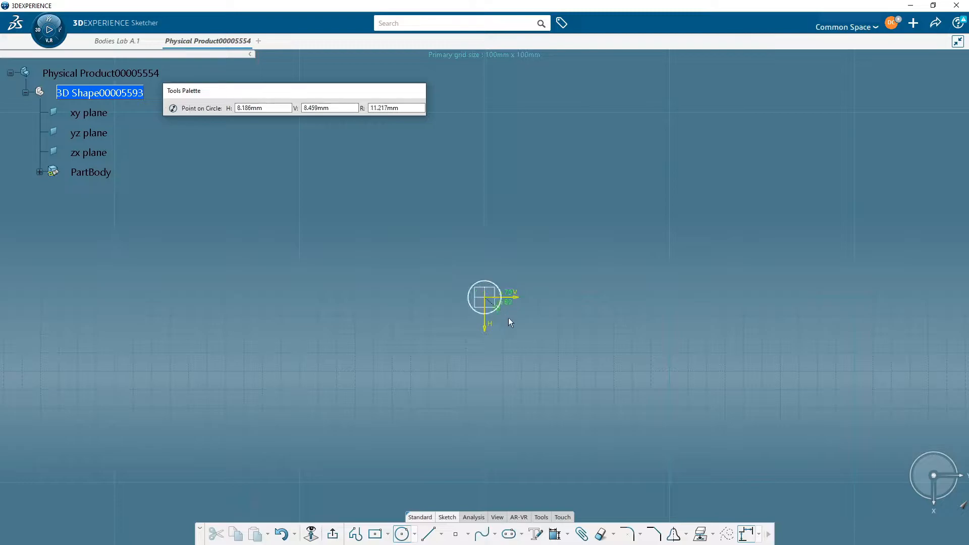
# - Finish the circle centred on the sketch origin and pad it to a length of 100 mm
pyautogui.click(541, 347)
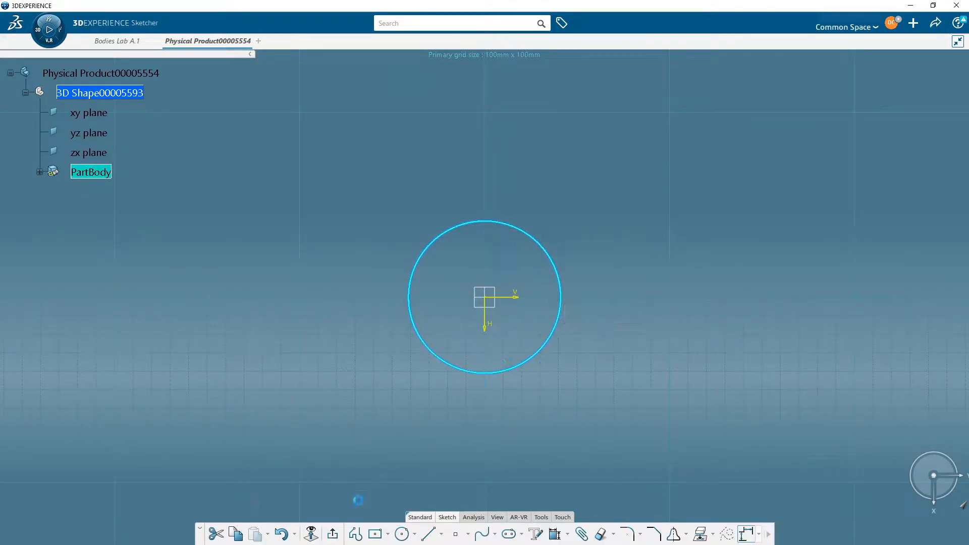
pyautogui.click(332, 534)
pyautogui.click(362, 530)
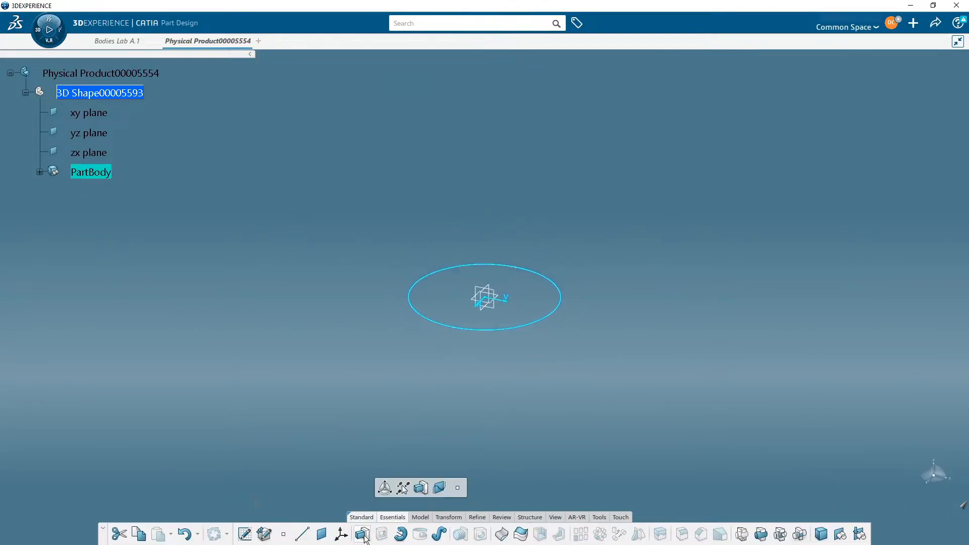
pyautogui.write('100')
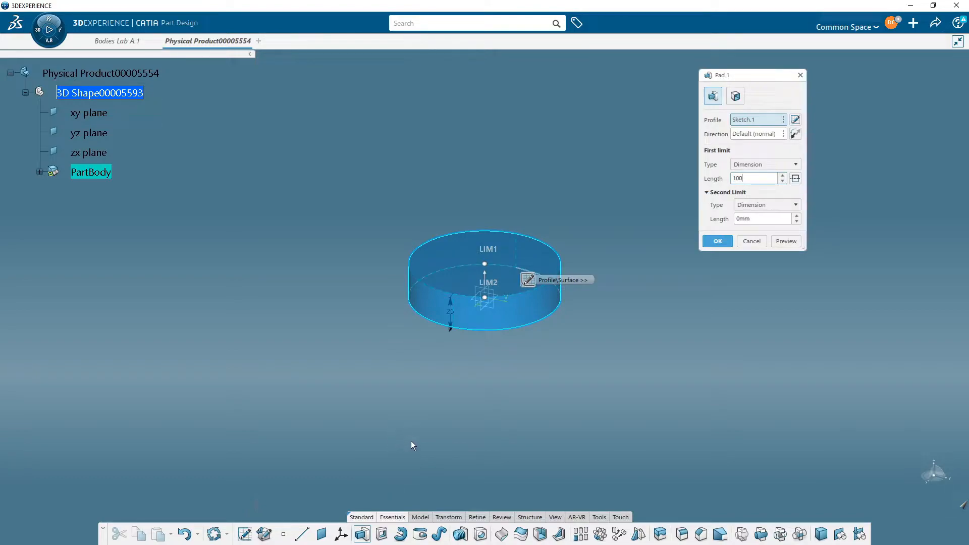
pyautogui.press('Return')
pyautogui.moveTo(414, 377); pyautogui.dragTo(339, 325, button='middle')
pyautogui.click(39, 173)
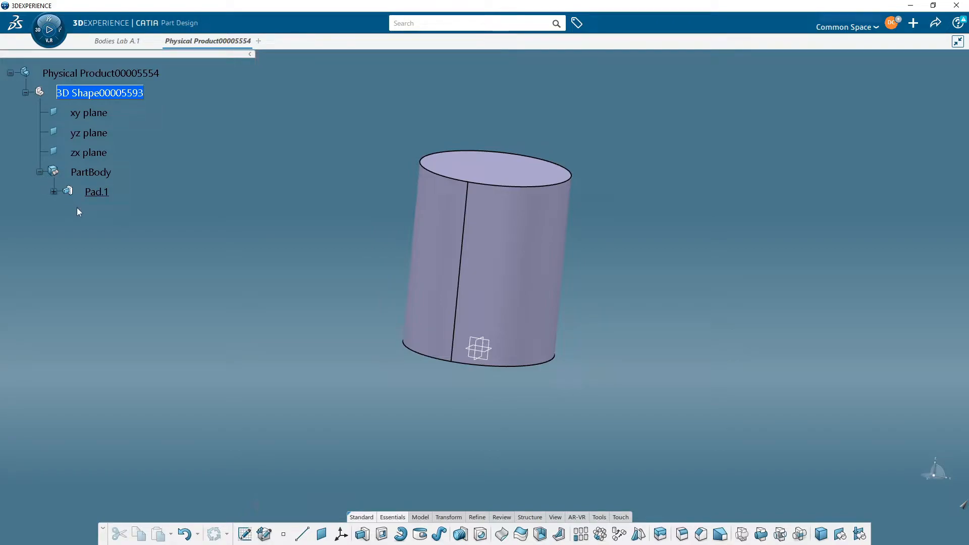
pyautogui.moveTo(208, 330); pyautogui.dragTo(347, 323, button='middle')
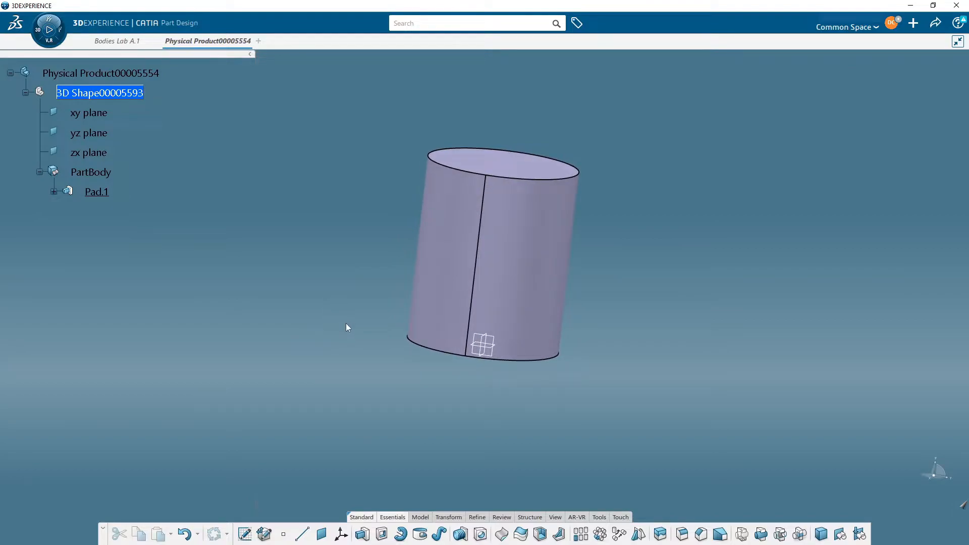
# - Fillet the top circular edge of the cylinder with a 10 mm radius
pyautogui.click(681, 534)
pyautogui.click(579, 176)
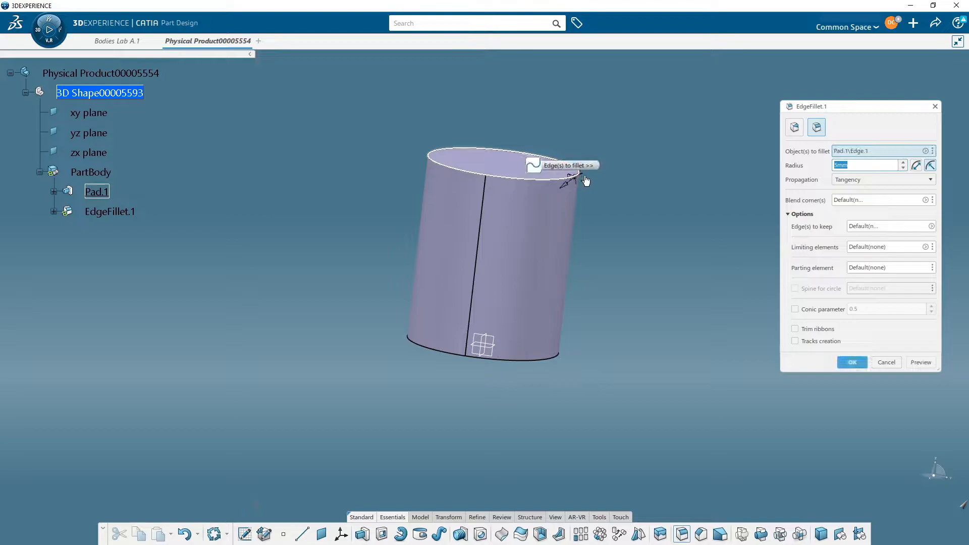
pyautogui.write('10')
pyautogui.press('Return')
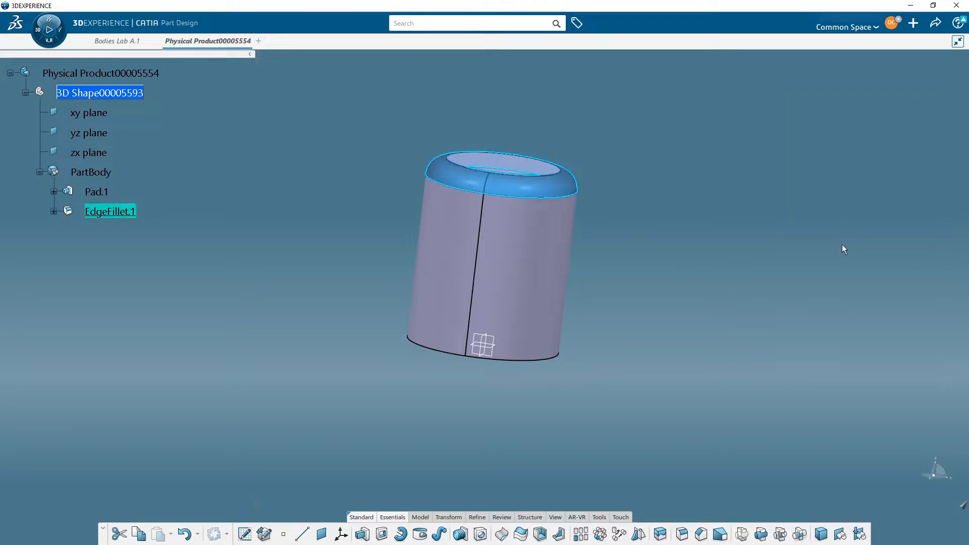
pyautogui.moveTo(628, 257)
pyautogui.mouseDown(button='middle')
pyautogui.moveTo(610, 256)
pyautogui.moveTo(630, 281)
pyautogui.moveTo(643, 266)
pyautogui.mouseUp(button='middle')
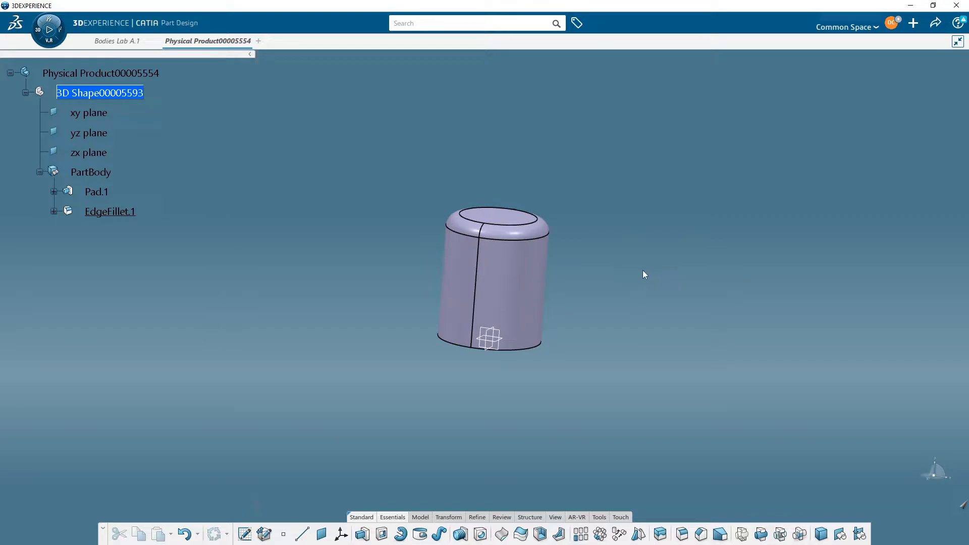
# - Examine the profile and limits in the definition of Pad.1
pyautogui.click(102, 193)
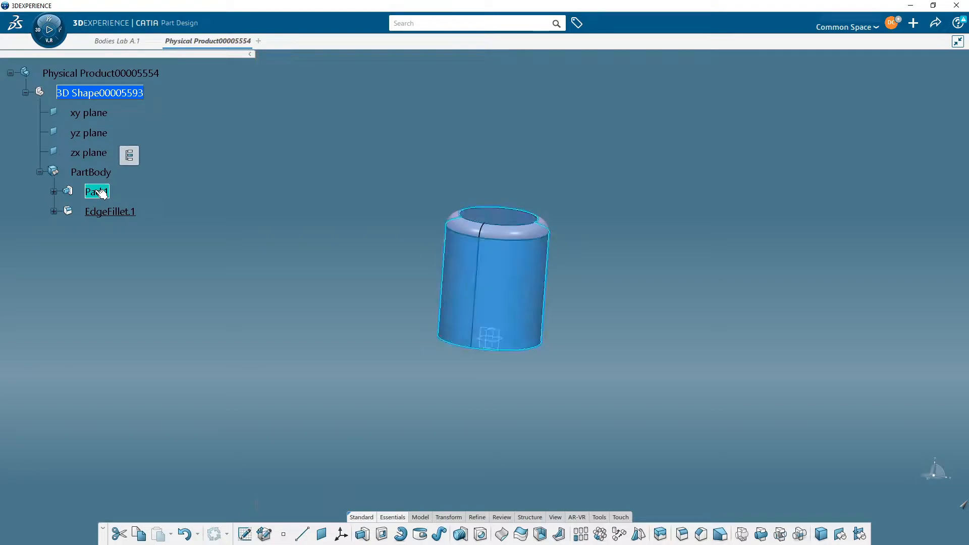
pyautogui.doubleClick(101, 193)
pyautogui.moveTo(368, 242); pyautogui.dragTo(396, 230, button='middle')
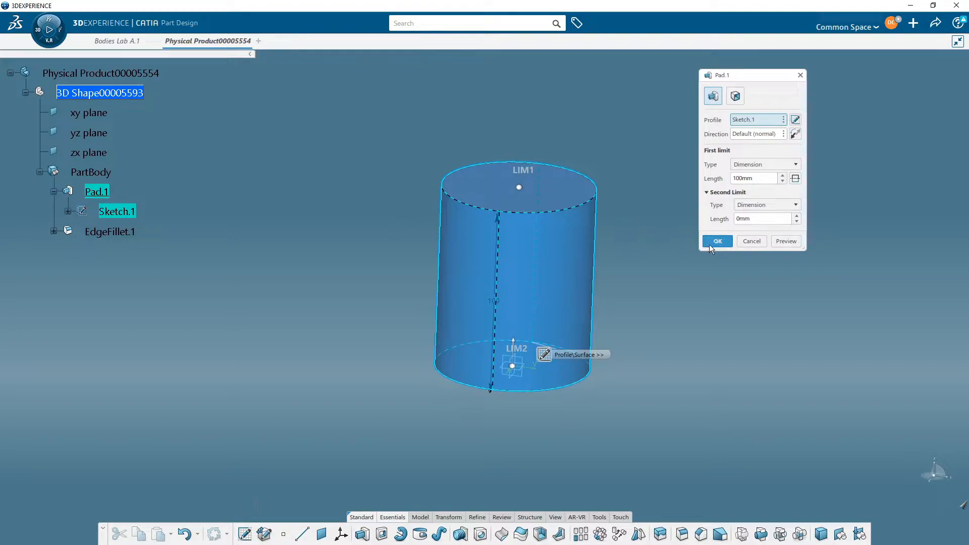
pyautogui.click(751, 241)
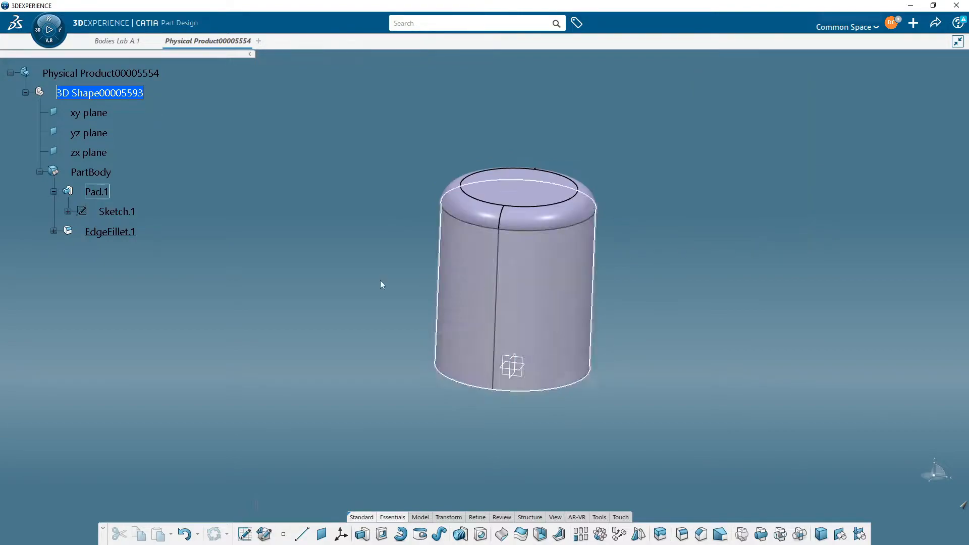
# - Make Pad.1 the in-work object to view the cylinder without its fillet, and return the in-work object to EdgeFillet.1
pyautogui.rightClick(101, 195)
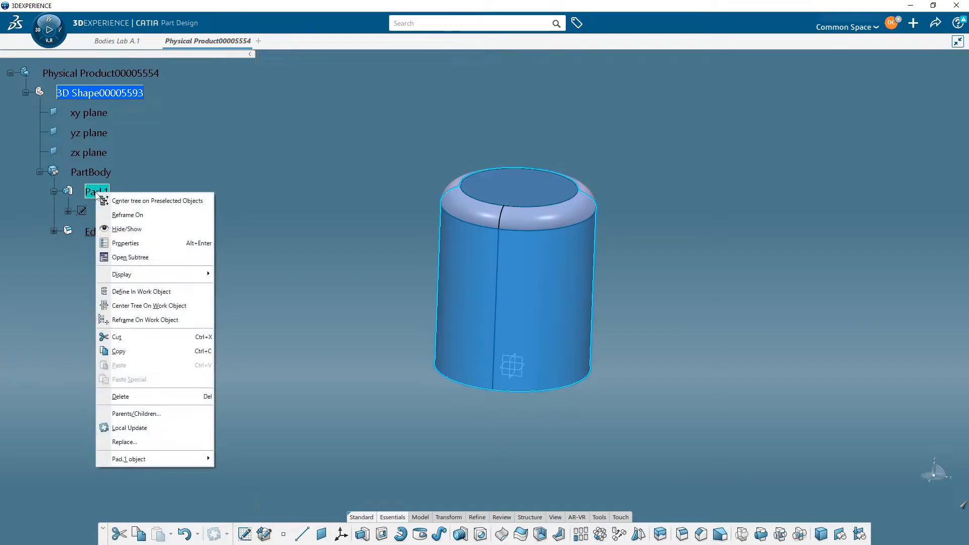
pyautogui.click(181, 292)
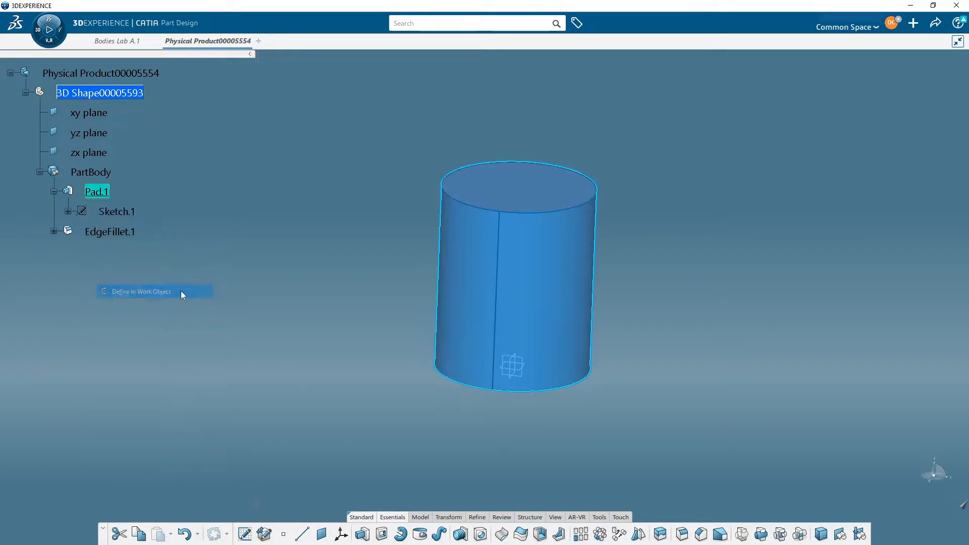
pyautogui.moveTo(286, 311); pyautogui.dragTo(335, 295, button='middle')
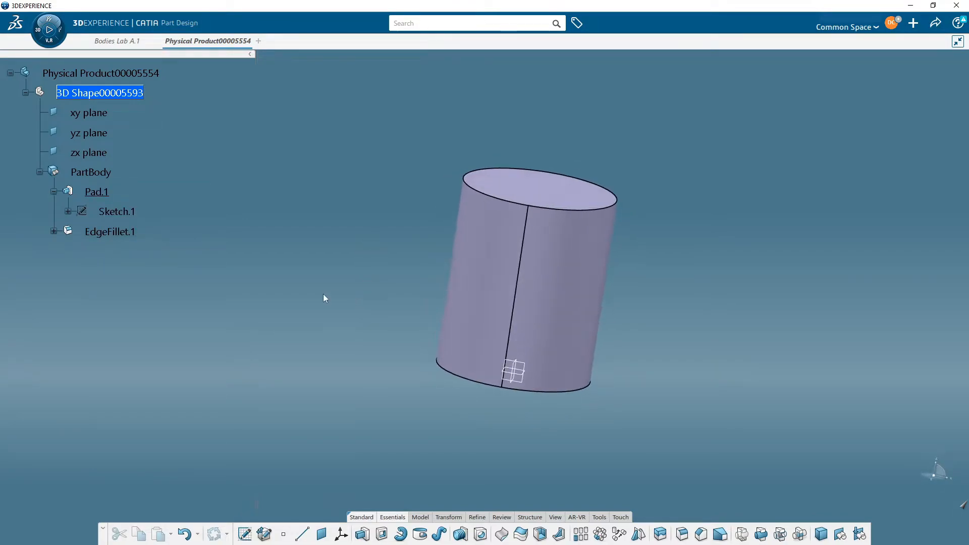
pyautogui.rightClick(115, 232)
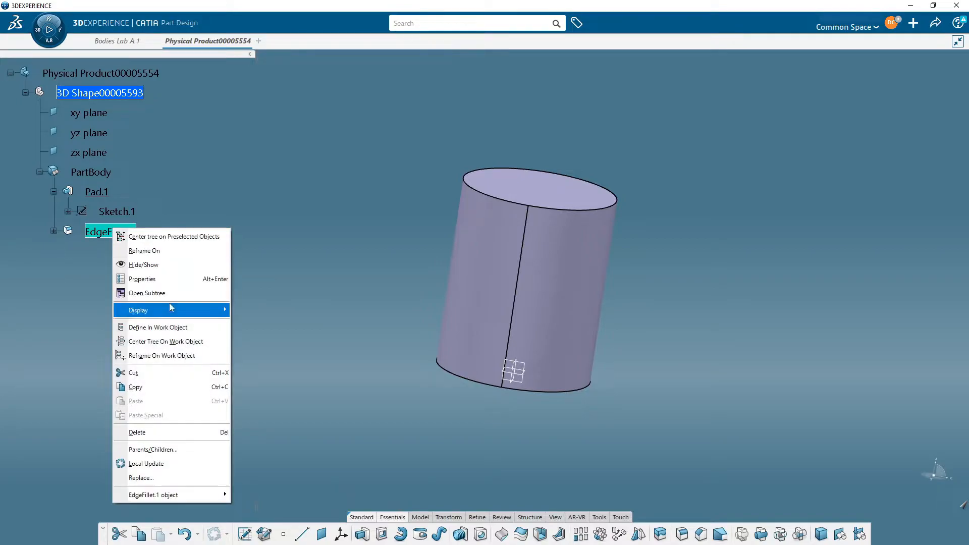
pyautogui.click(164, 328)
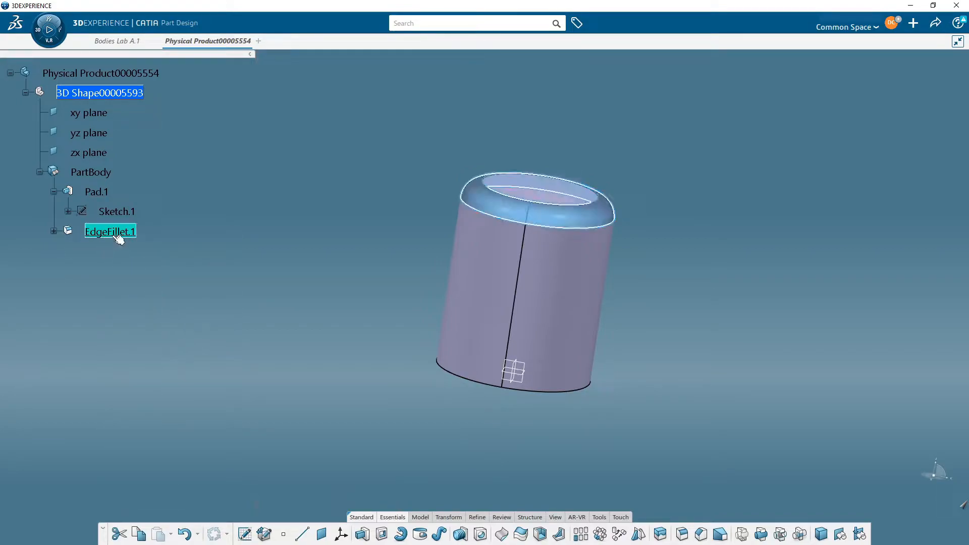
pyautogui.click(305, 309)
# - Sketch a slanted line on the yz plane, from the origin to a point above and outside the filleted cylinder
pyautogui.moveTo(304, 309); pyautogui.dragTo(549, 367, button='middle')
pyautogui.click(539, 366)
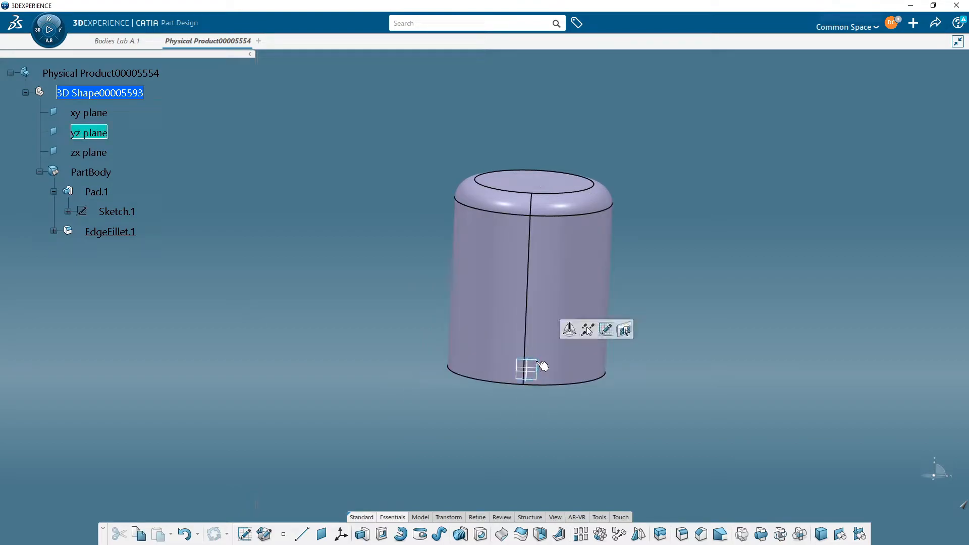
pyautogui.click(607, 330)
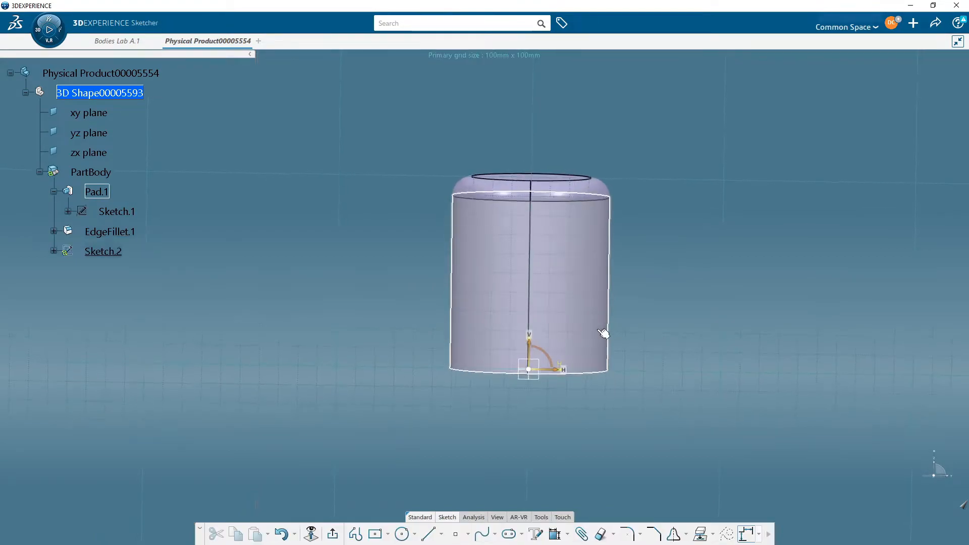
pyautogui.click(428, 533)
pyautogui.click(418, 423)
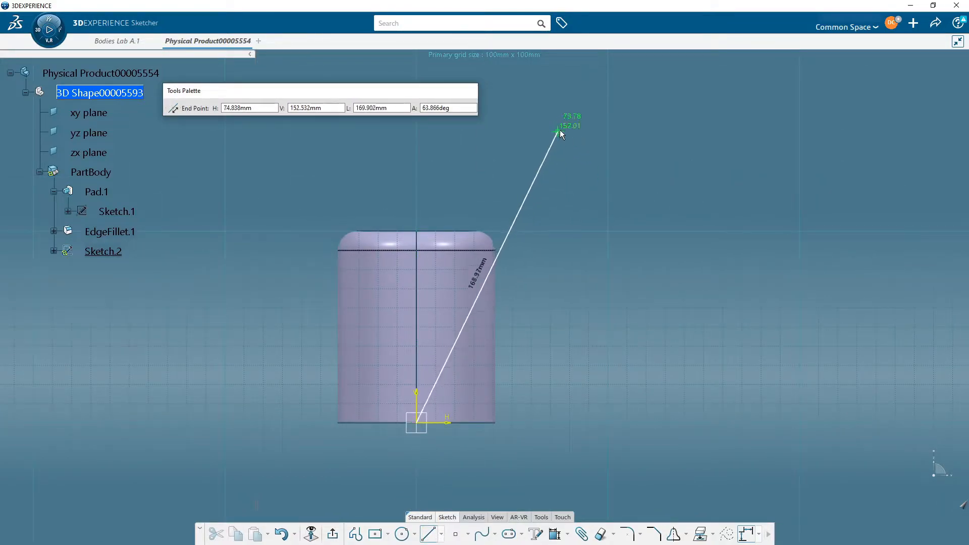
pyautogui.click(568, 114)
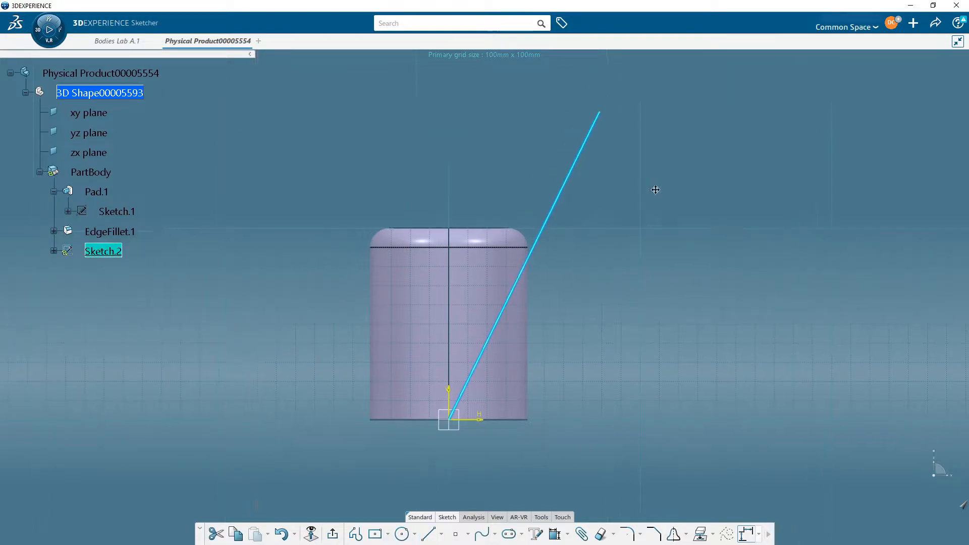
pyautogui.click(332, 538)
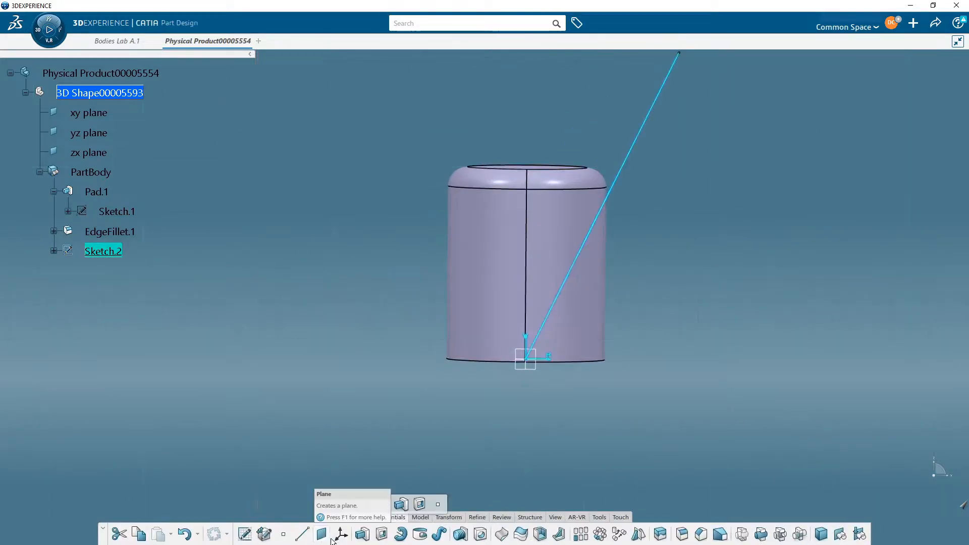
pyautogui.moveTo(503, 408)
pyautogui.mouseDown(button='middle')
pyautogui.moveTo(500, 390)
pyautogui.moveTo(467, 419)
pyautogui.moveTo(479, 411)
pyautogui.mouseUp(button='middle')
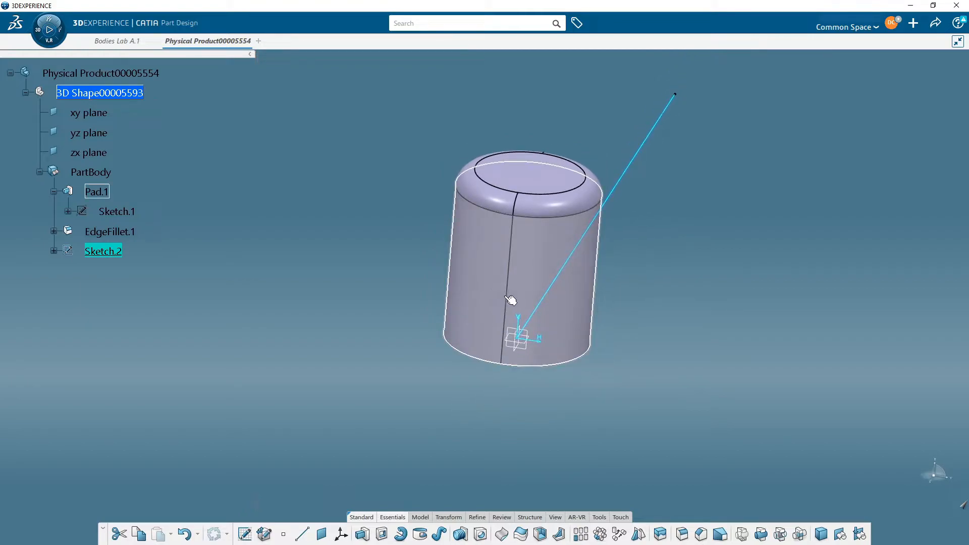
pyautogui.click(721, 240)
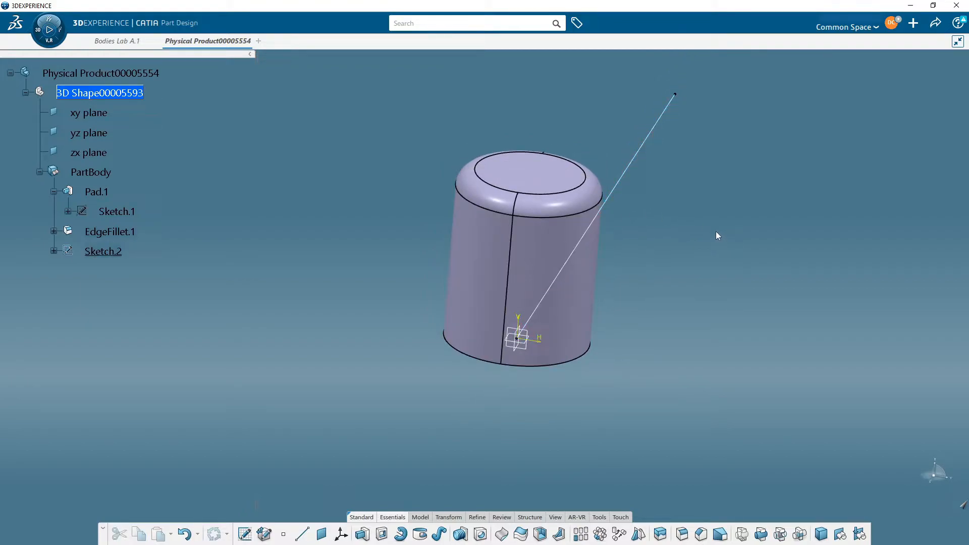
# - Examine the direction and profile settings in the definition of Pad.1
pyautogui.moveTo(618, 323)
pyautogui.mouseDown(button='middle')
pyautogui.moveTo(611, 337)
pyautogui.moveTo(632, 380)
pyautogui.mouseUp(button='middle')
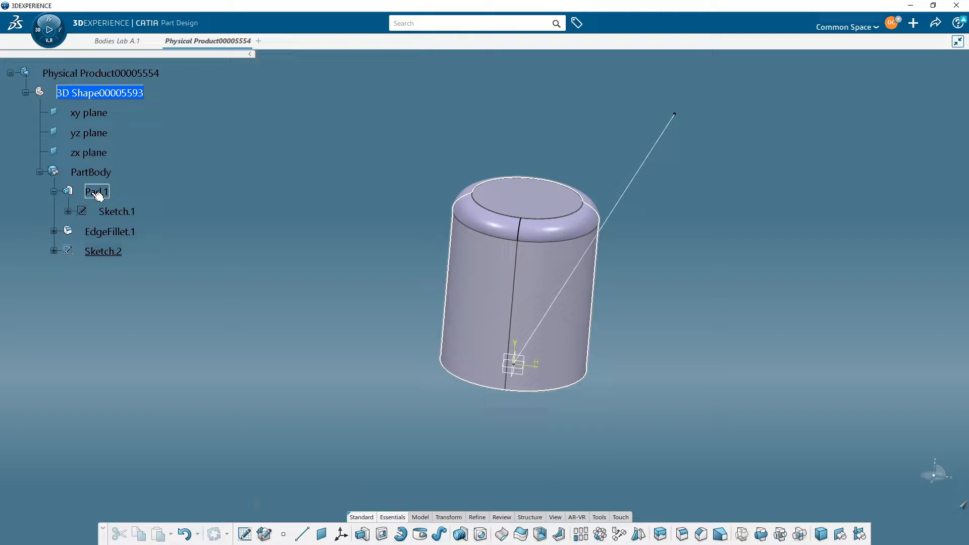
pyautogui.doubleClick(97, 195)
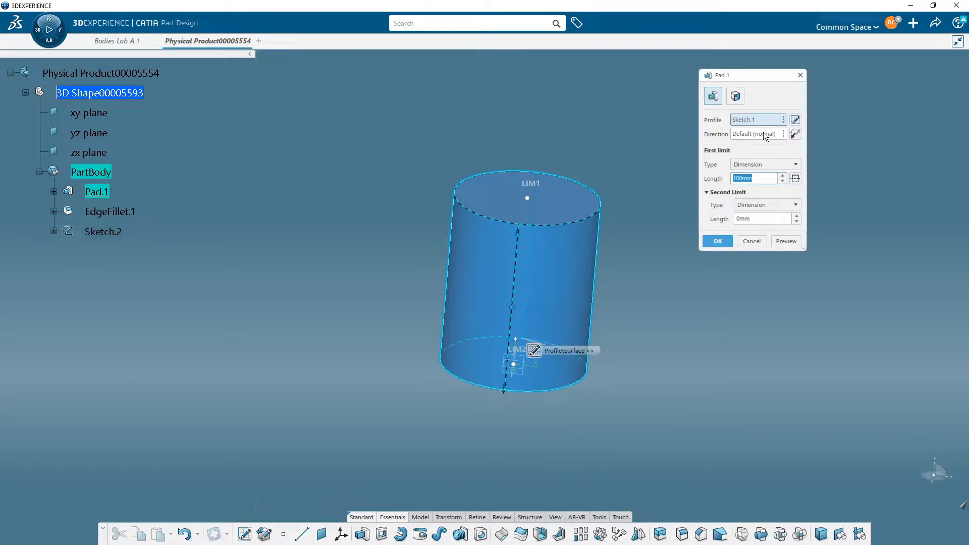
pyautogui.click(763, 136)
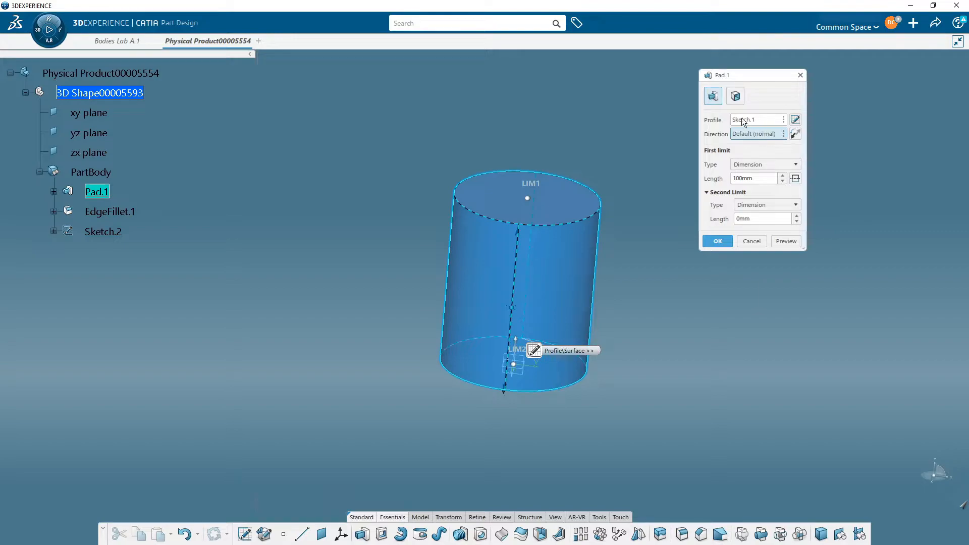
pyautogui.click(753, 241)
# - Show Sketch.1, the base circle nested under Pad.1, and inspect it together with the slanted line
pyautogui.moveTo(659, 295)
pyautogui.mouseDown(button='middle')
pyautogui.moveTo(639, 293)
pyautogui.moveTo(659, 302)
pyautogui.mouseUp(button='middle')
pyautogui.click(53, 191)
pyautogui.rightClick(110, 212)
pyautogui.click(146, 252)
pyautogui.moveTo(396, 382)
pyautogui.mouseDown(button='middle')
pyautogui.moveTo(353, 381)
pyautogui.moveTo(399, 368)
pyautogui.moveTo(364, 363)
pyautogui.mouseUp(button='middle')
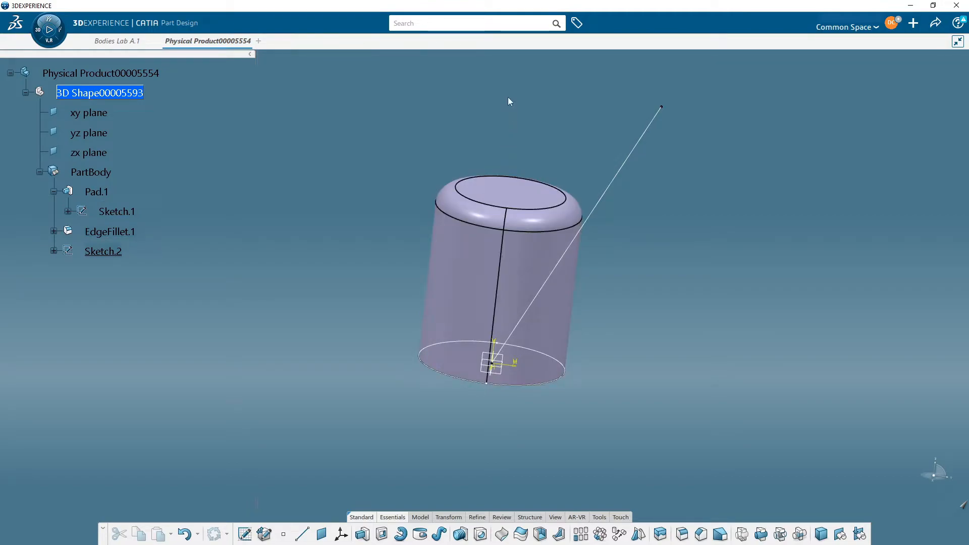
pyautogui.moveTo(461, 316)
pyautogui.mouseDown(button='middle')
pyautogui.moveTo(534, 277)
pyautogui.moveTo(438, 320)
pyautogui.moveTo(435, 308)
pyautogui.moveTo(460, 331)
pyautogui.mouseUp(button='middle')
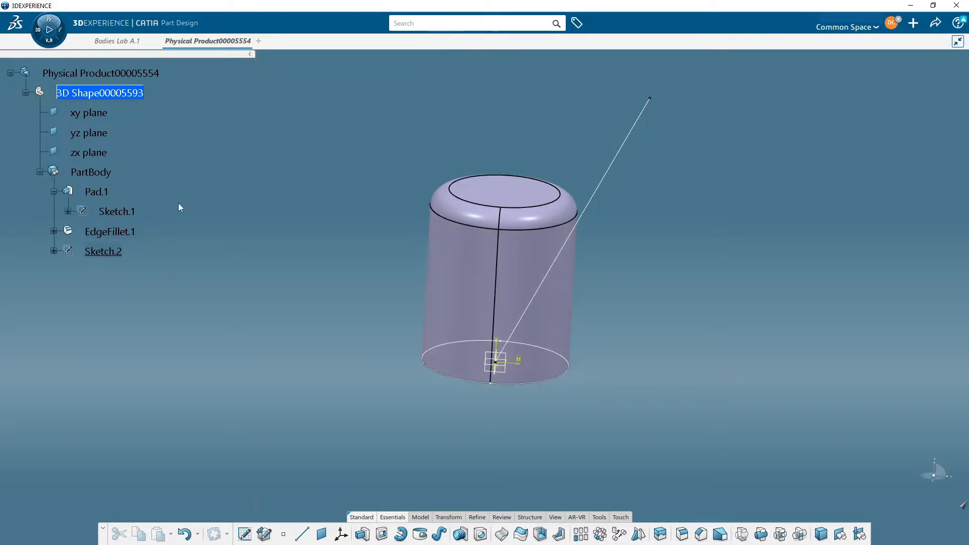
# - Make Pad.1 the in-work object and hide its base circle, Sketch.1
pyautogui.rightClick(93, 196)
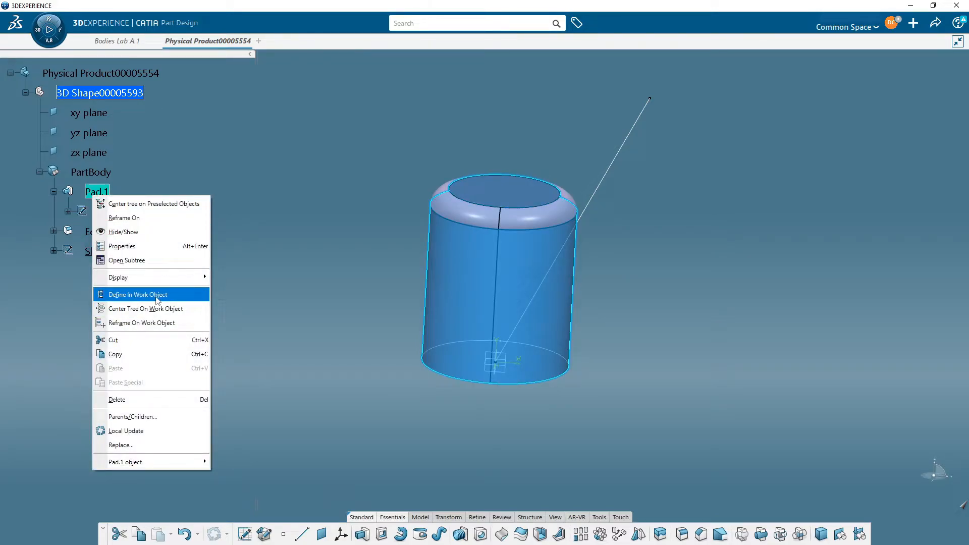
pyautogui.click(157, 298)
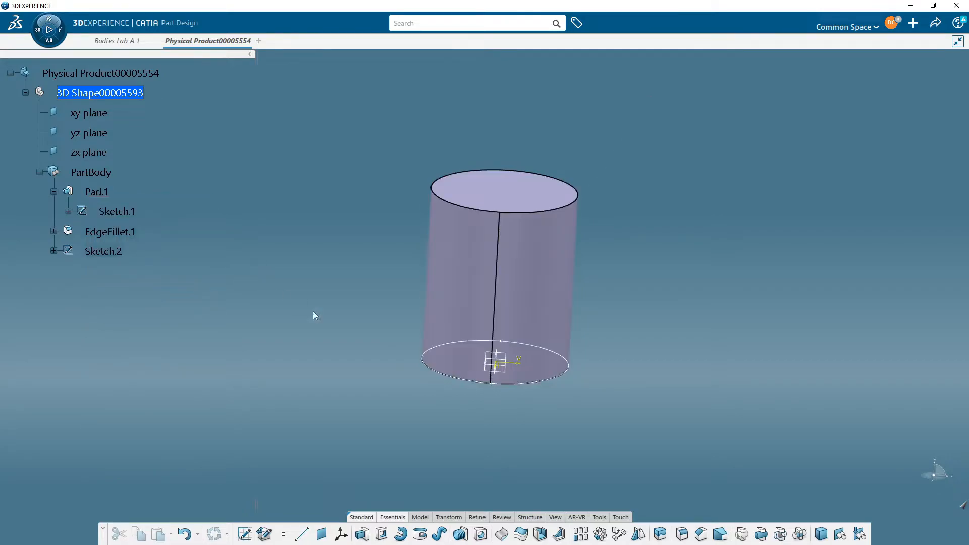
pyautogui.rightClick(116, 211)
pyautogui.click(154, 245)
pyautogui.moveTo(301, 293)
pyautogui.mouseDown(button='middle')
pyautogui.moveTo(342, 281)
pyautogui.moveTo(329, 283)
pyautogui.mouseUp(button='middle')
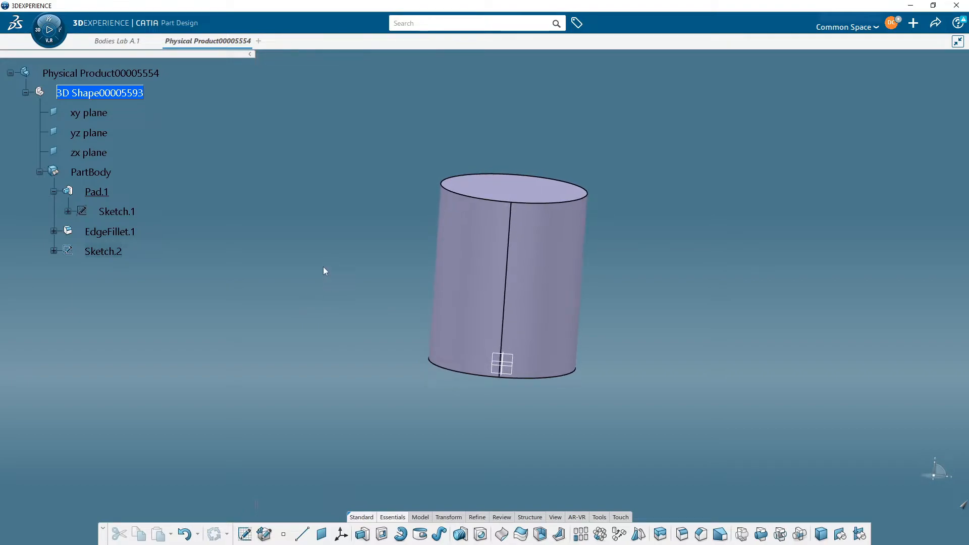
# - Make Sketch.2, the slanted line, the in-work object
pyautogui.rightClick(113, 253)
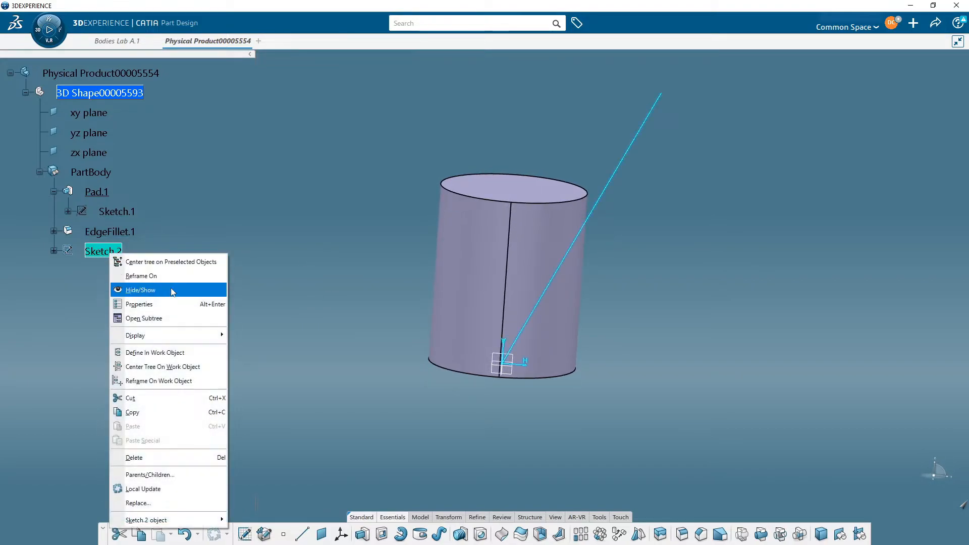
pyautogui.click(184, 353)
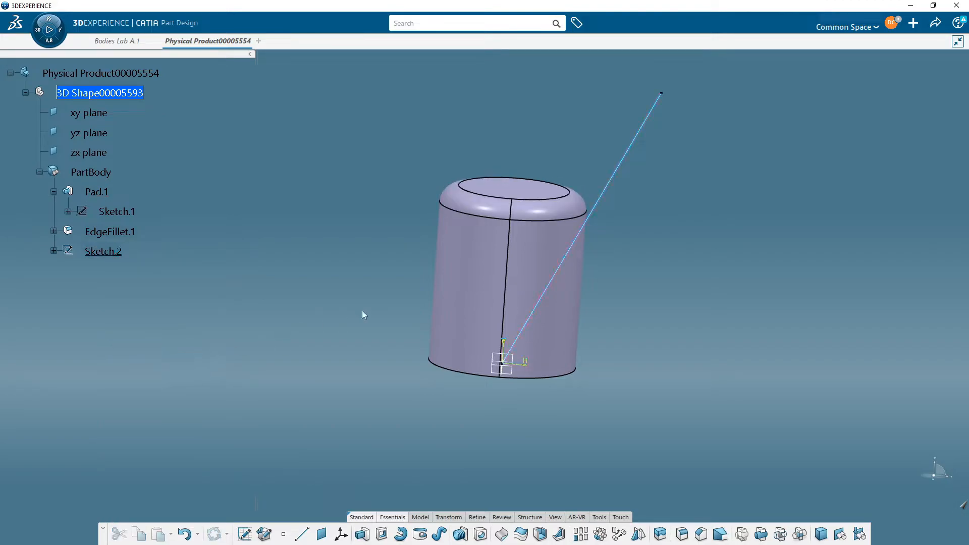
pyautogui.moveTo(334, 298); pyautogui.dragTo(322, 281, button='middle')
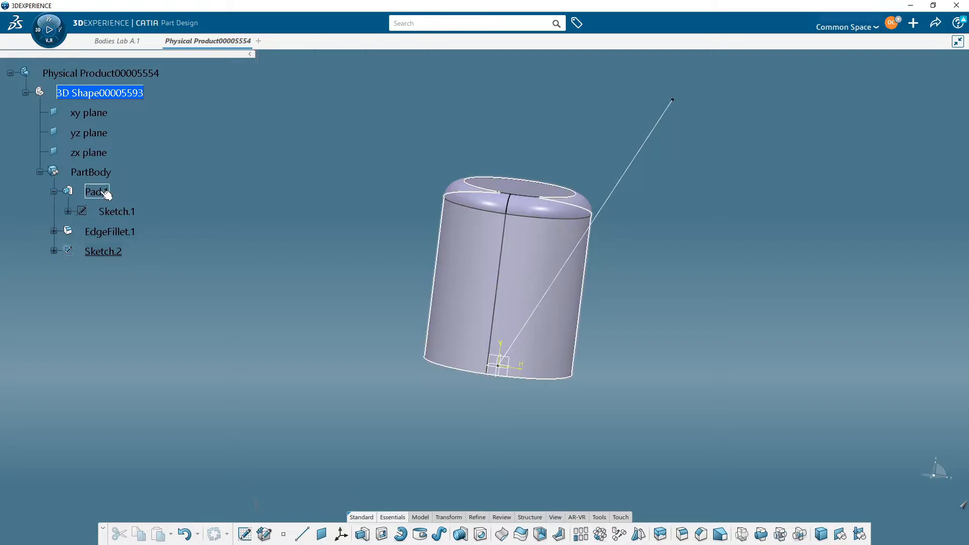
# - Try to use the slanted line, Sketch.2, as the extrusion direction of Pad.1
pyautogui.doubleClick(97, 192)
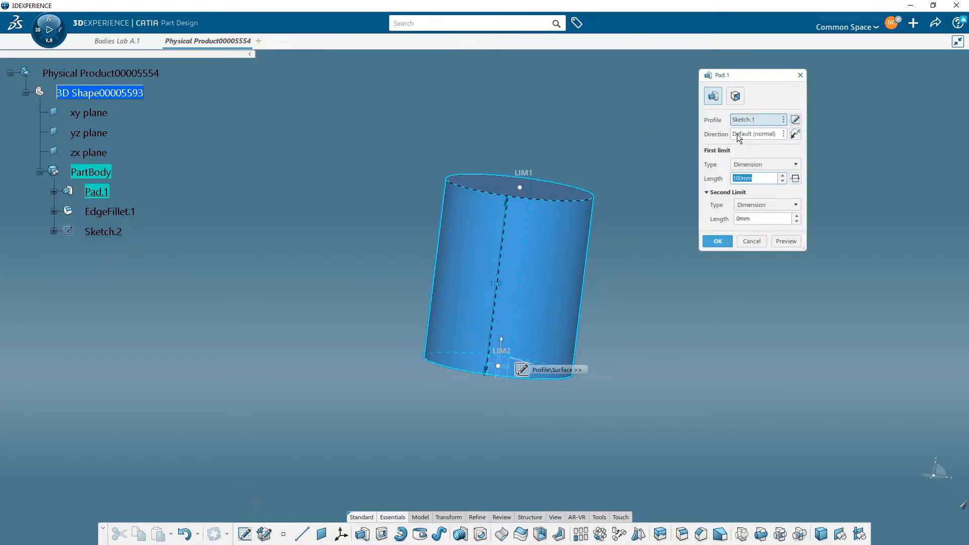
pyautogui.click(738, 134)
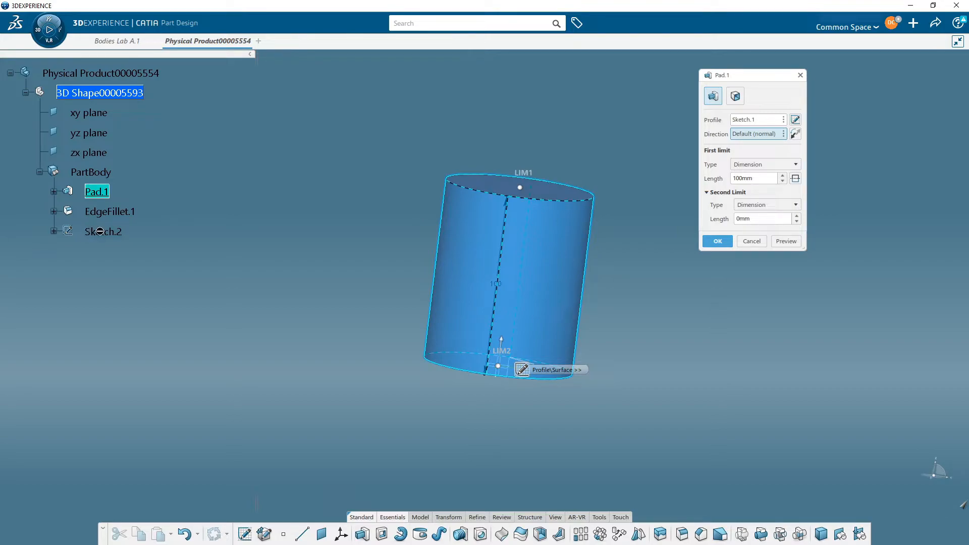
pyautogui.click(752, 241)
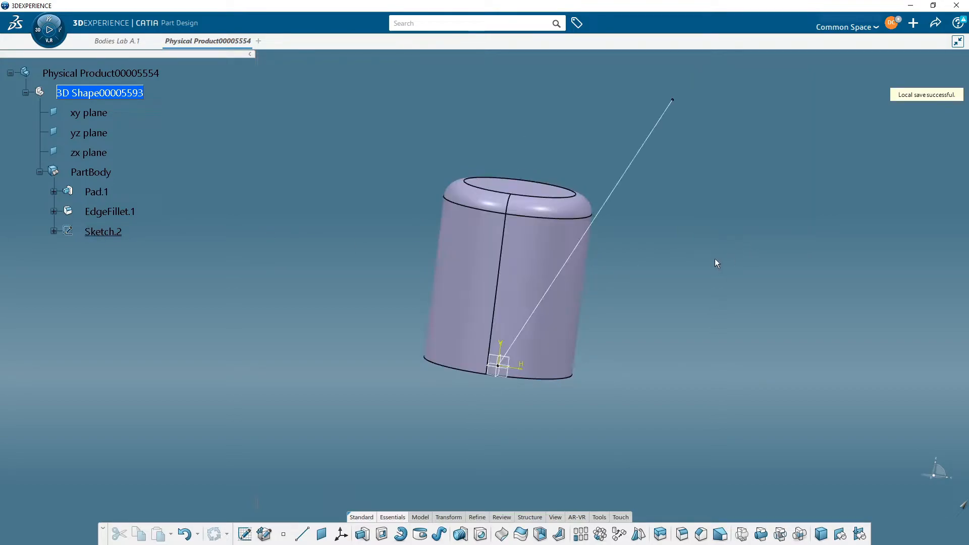
pyautogui.moveTo(650, 256); pyautogui.dragTo(623, 268, button='middle')
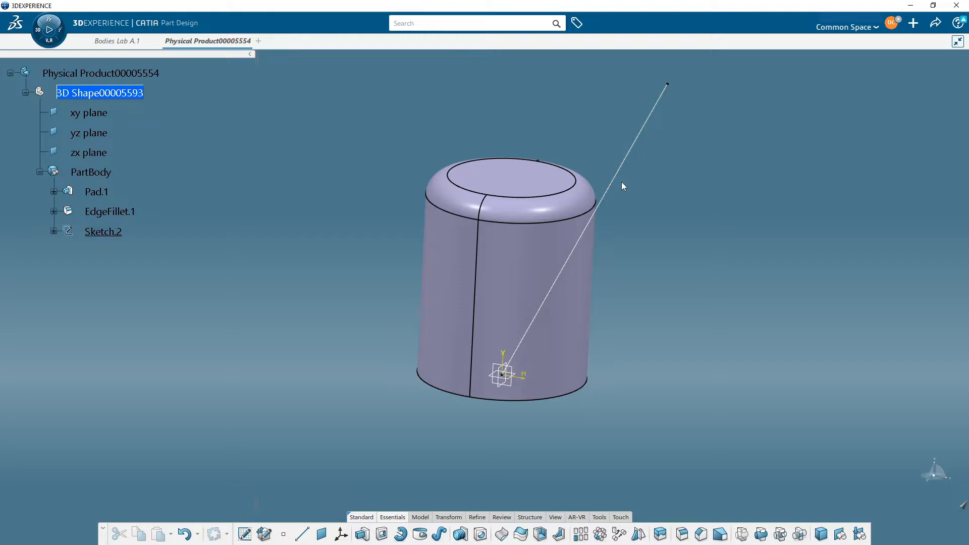
# - Reorder Sketch.2, the slanted line, before Pad.1 in PartBody
pyautogui.rightClick(94, 234)
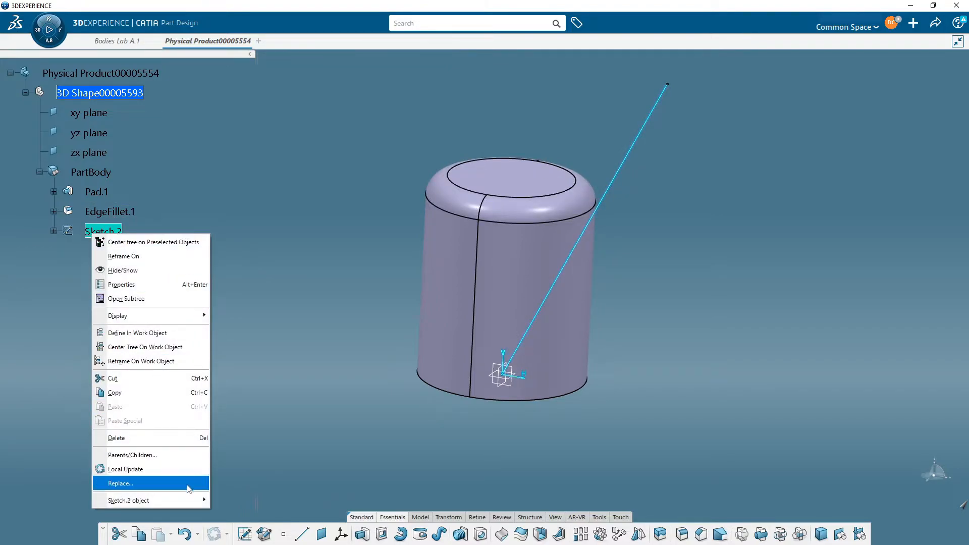
pyautogui.moveTo(185, 501)
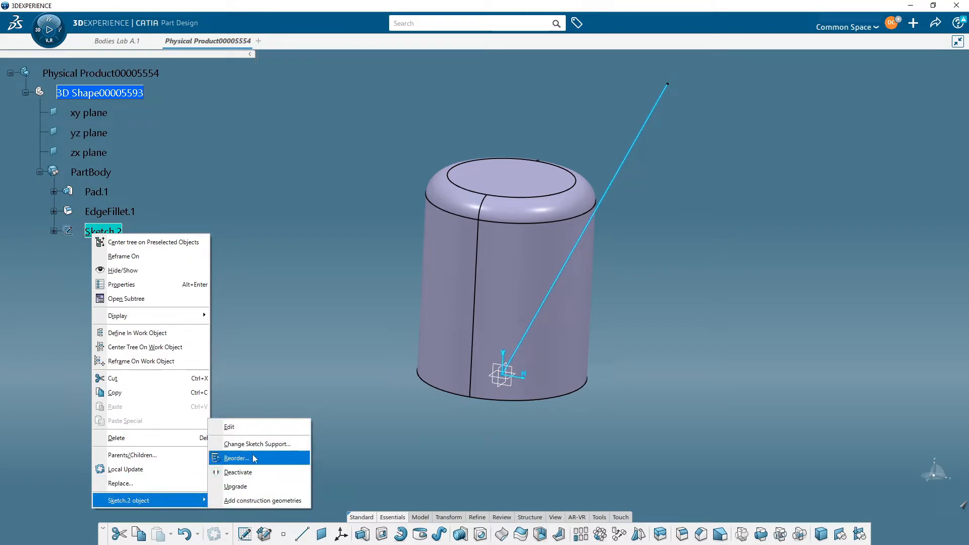
pyautogui.click(236, 458)
pyautogui.moveTo(901, 486); pyautogui.dragTo(309, 126)
pyautogui.click(293, 150)
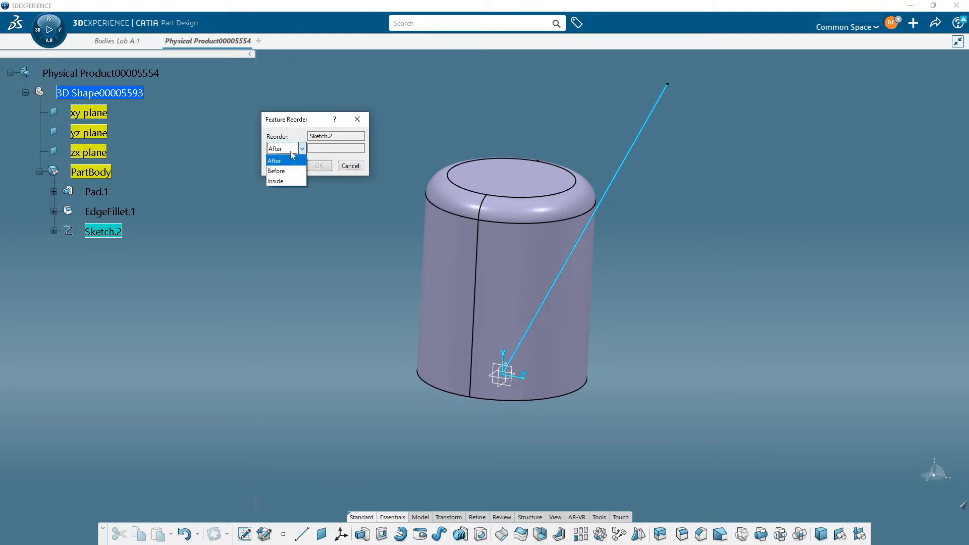
pyautogui.click(291, 170)
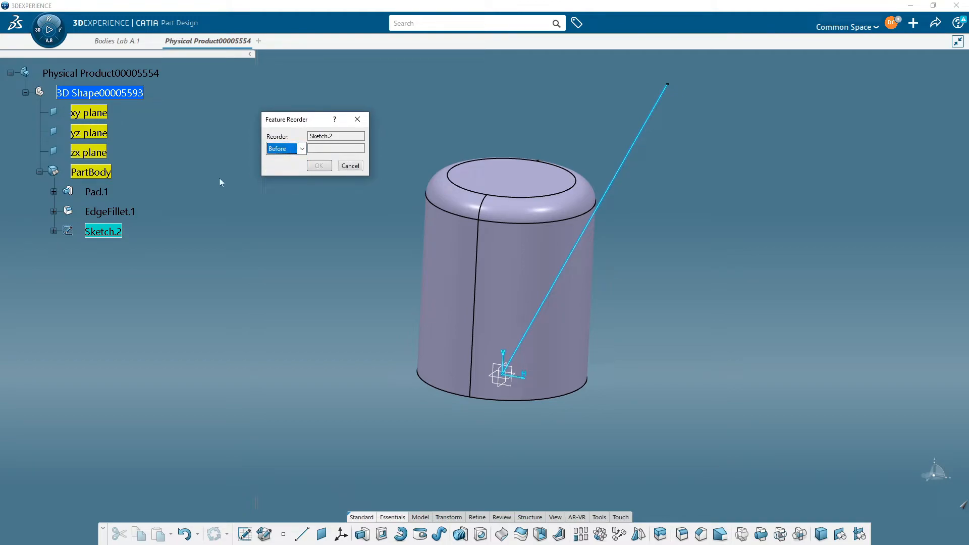
pyautogui.click(96, 192)
pyautogui.click(320, 166)
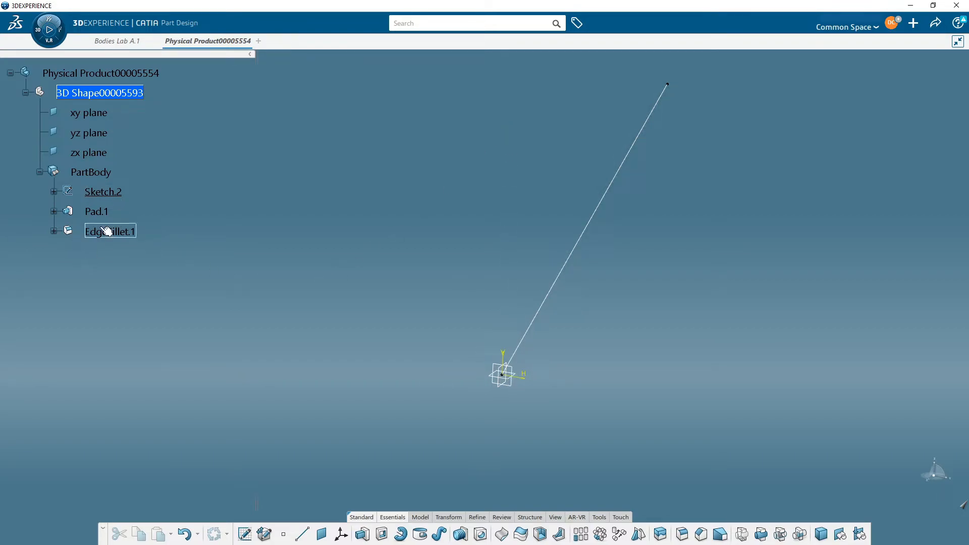
# - Make EdgeFillet.1 the in-work object so the pad and fillet are displayed with the slanted line
pyautogui.click(97, 212)
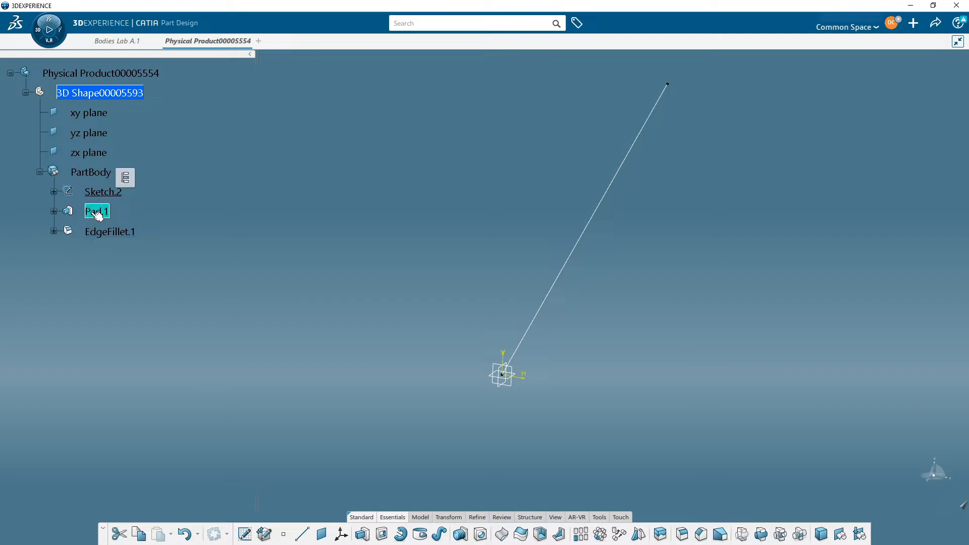
pyautogui.click(110, 238)
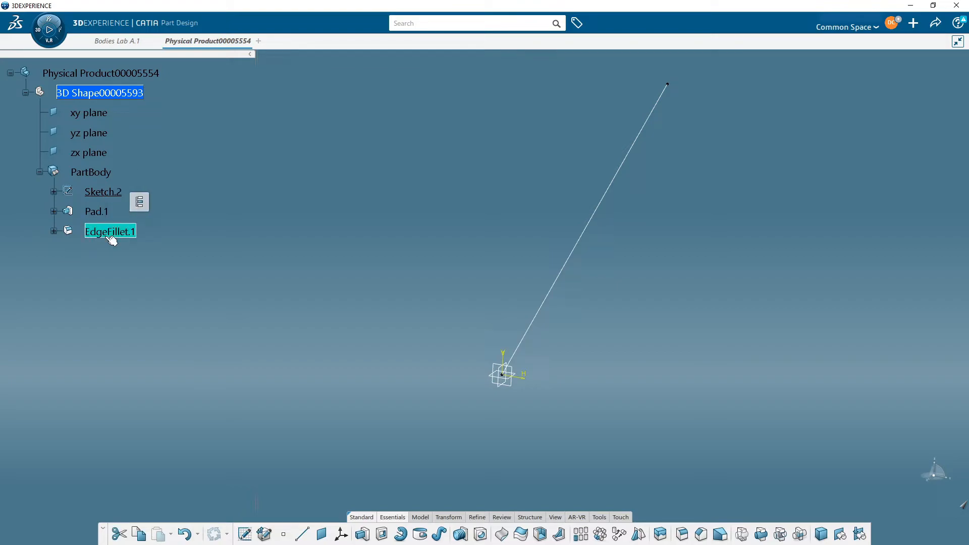
pyautogui.rightClick(106, 230)
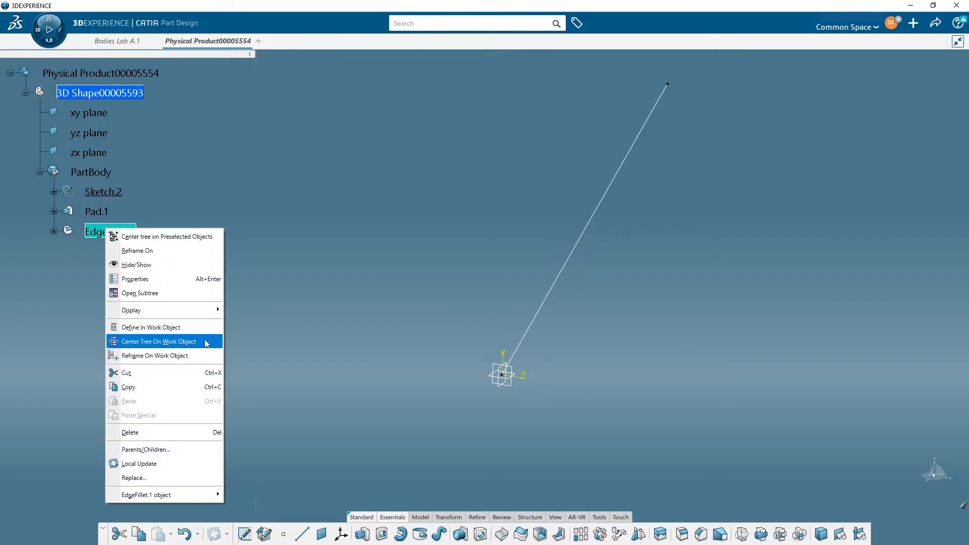
pyautogui.click(166, 328)
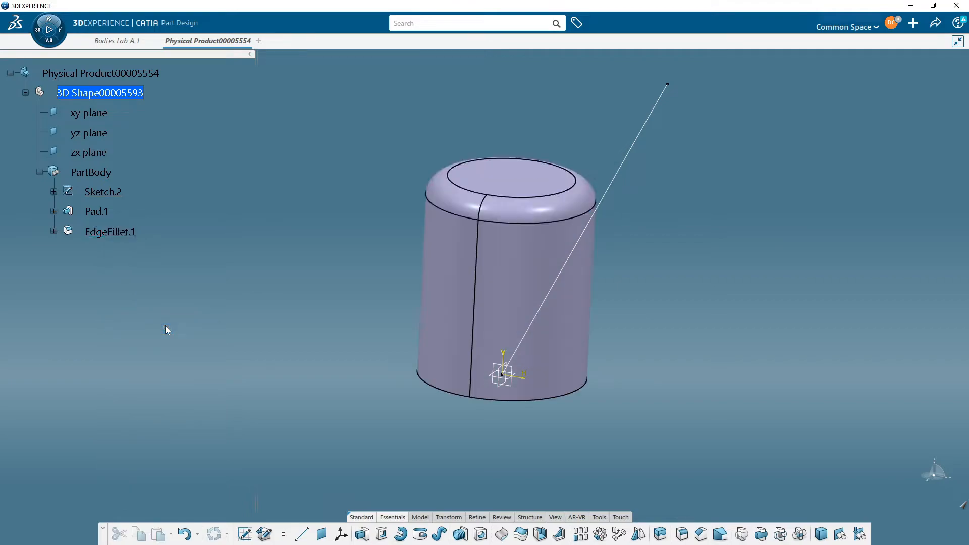
pyautogui.moveTo(360, 344); pyautogui.dragTo(411, 336, button='middle')
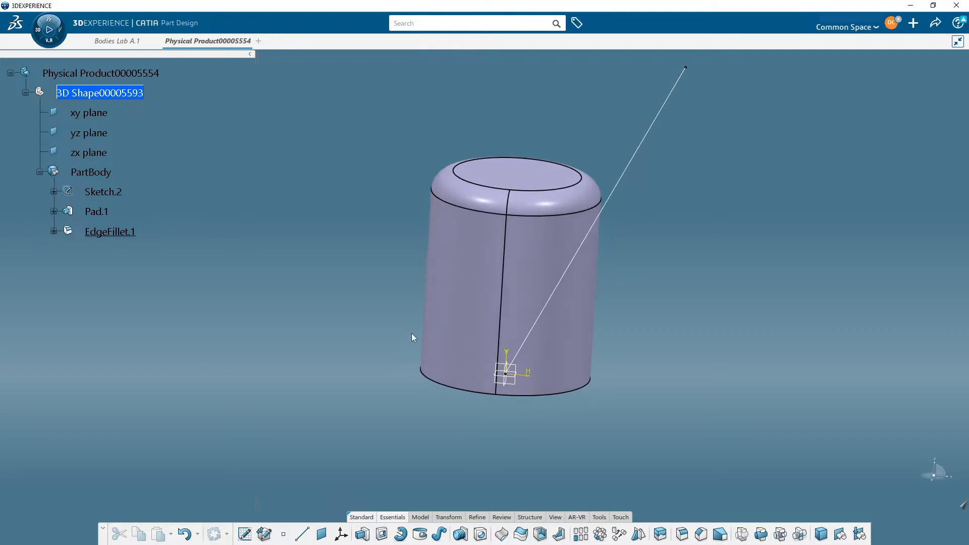
# - Set the extrusion direction of Pad.1 to the slanted line and inspect the tilted cylinder
pyautogui.doubleClick(99, 216)
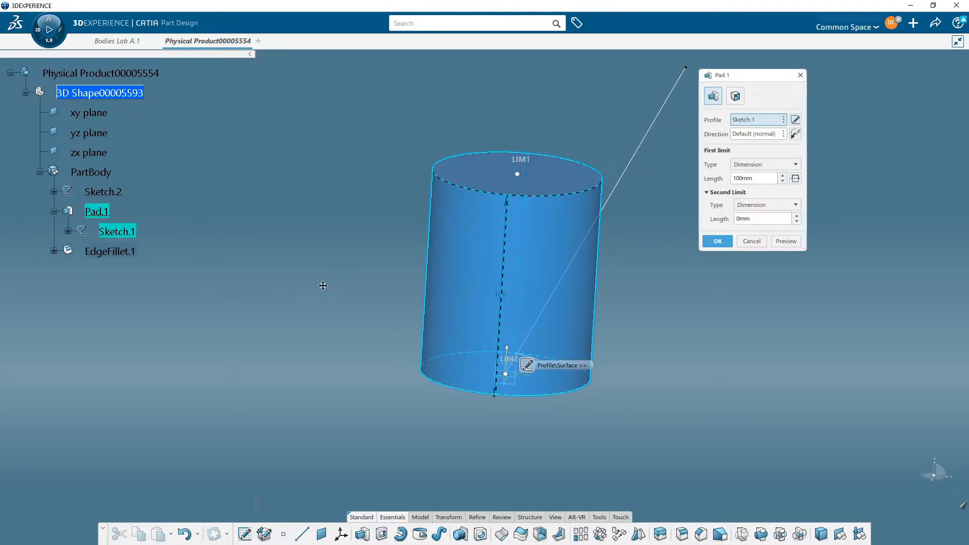
pyautogui.moveTo(324, 283); pyautogui.dragTo(296, 301, button='middle')
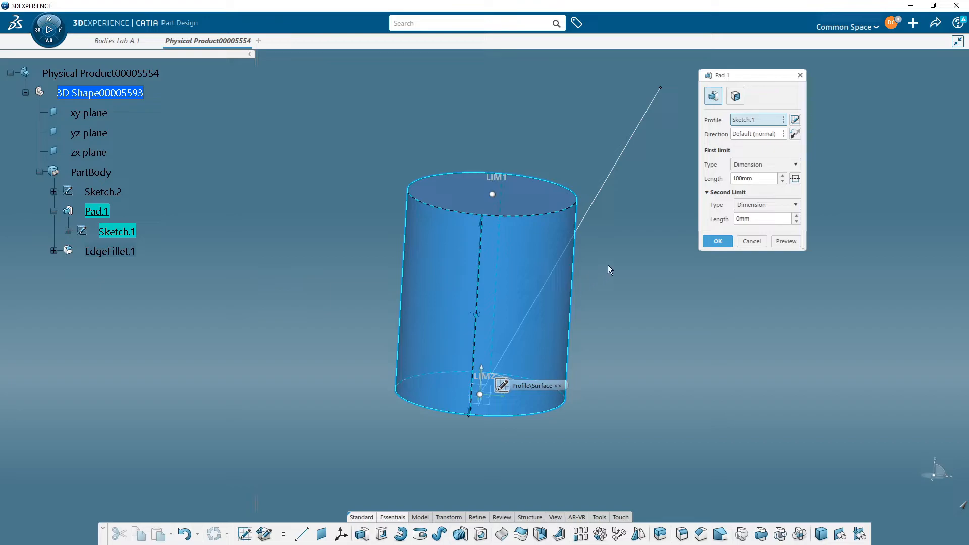
pyautogui.click(758, 135)
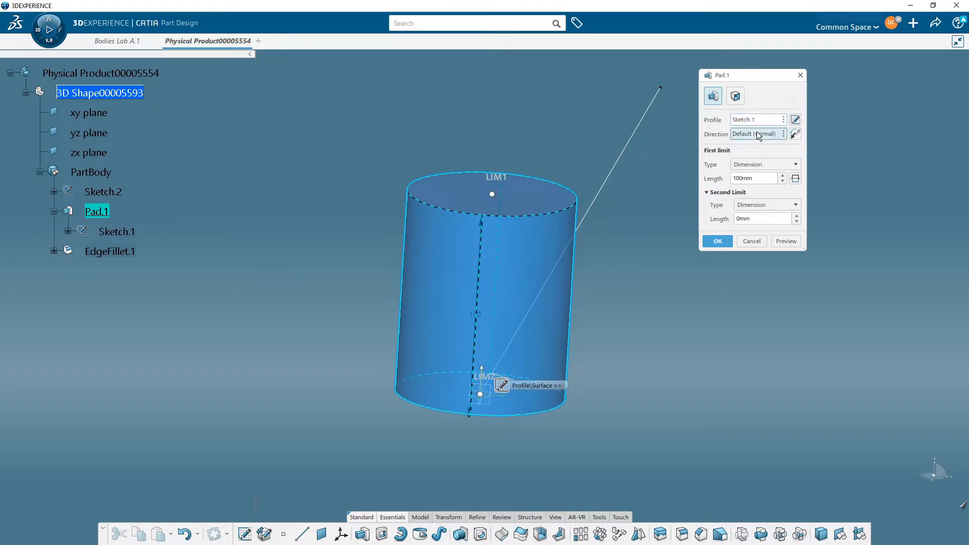
pyautogui.click(629, 155)
pyautogui.click(718, 242)
pyautogui.moveTo(667, 351); pyautogui.dragTo(714, 328, button='middle')
pyautogui.moveTo(333, 242); pyautogui.dragTo(327, 236, button='middle')
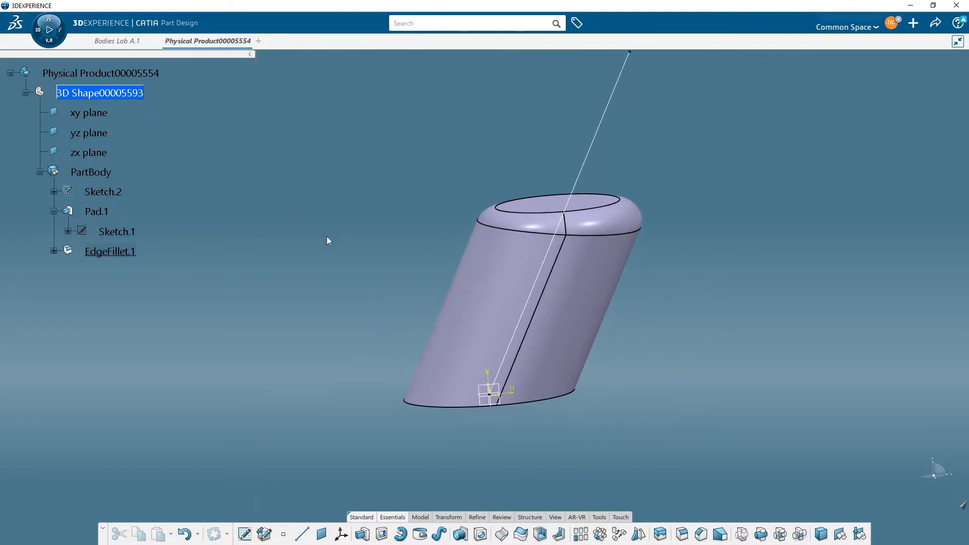
# - Undo the pad direction, in-work object and reorder changes, and delete Sketch.2, the slanted line
pyautogui.hotkey('ctrl', 'z')
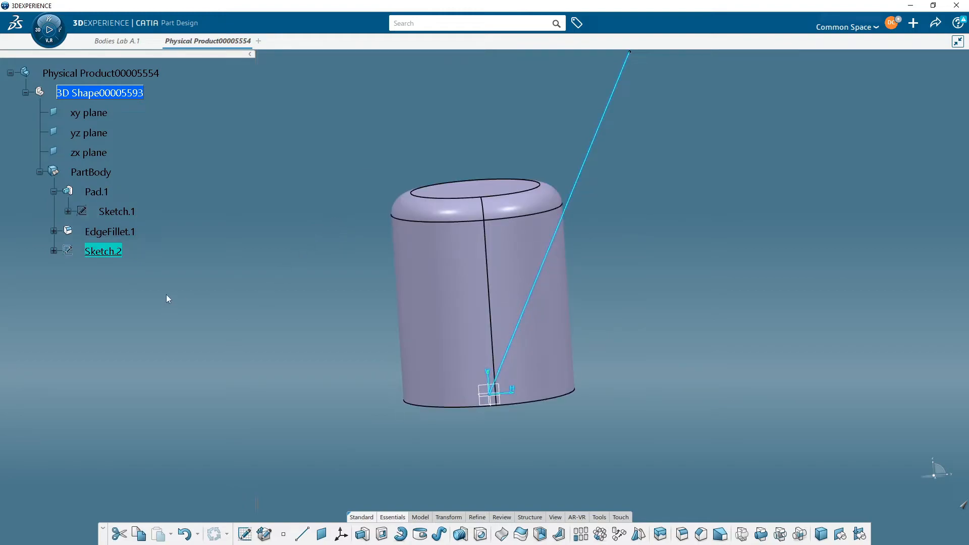
pyautogui.rightClick(102, 250)
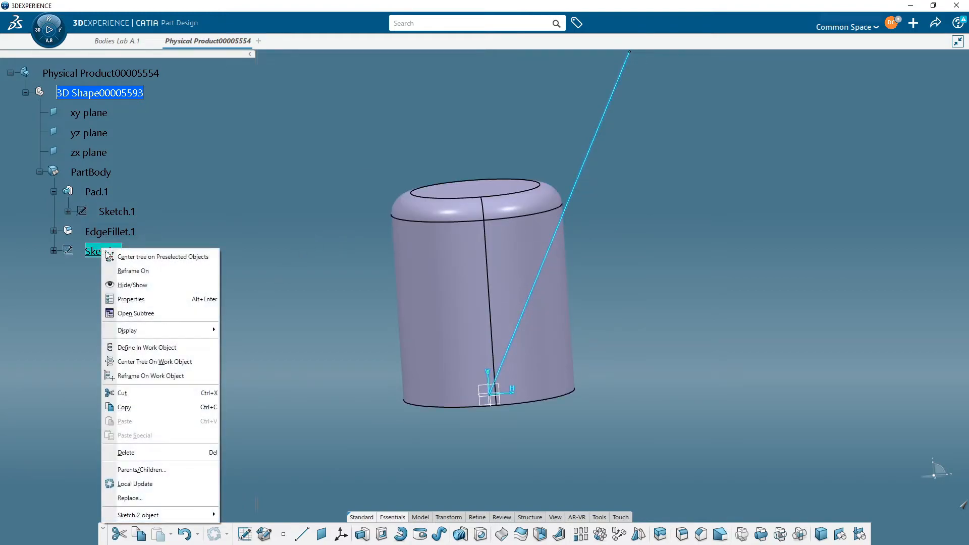
pyautogui.click(167, 454)
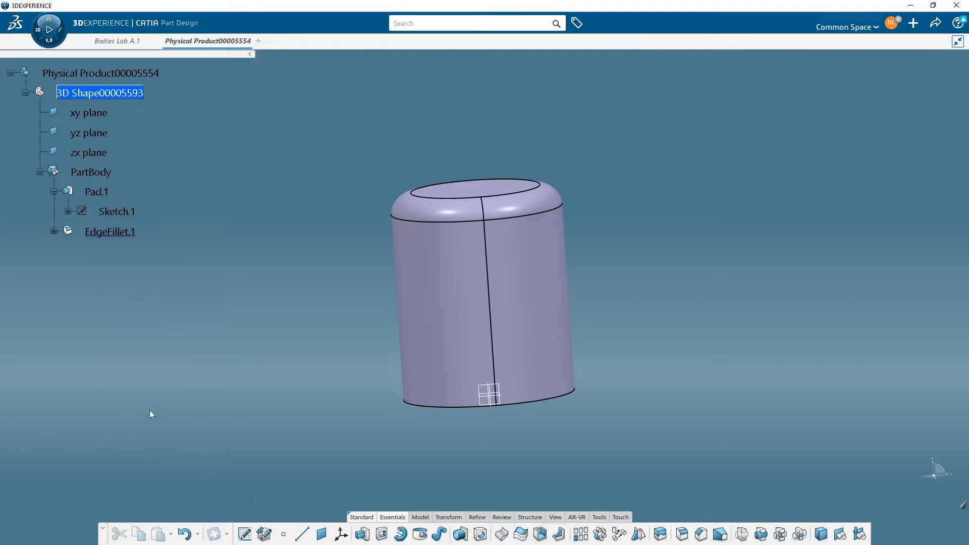
pyautogui.click(54, 192)
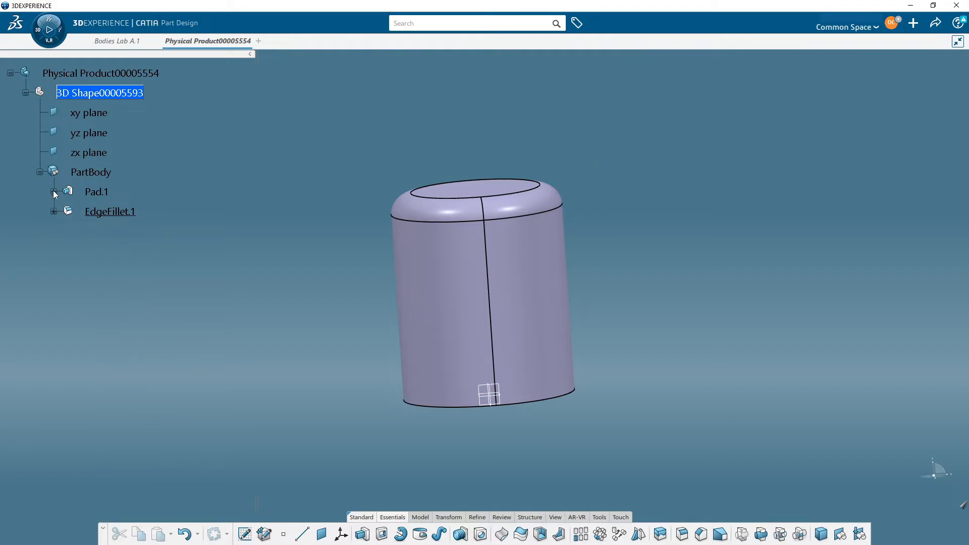
pyautogui.moveTo(508, 352); pyautogui.dragTo(543, 327, button='middle')
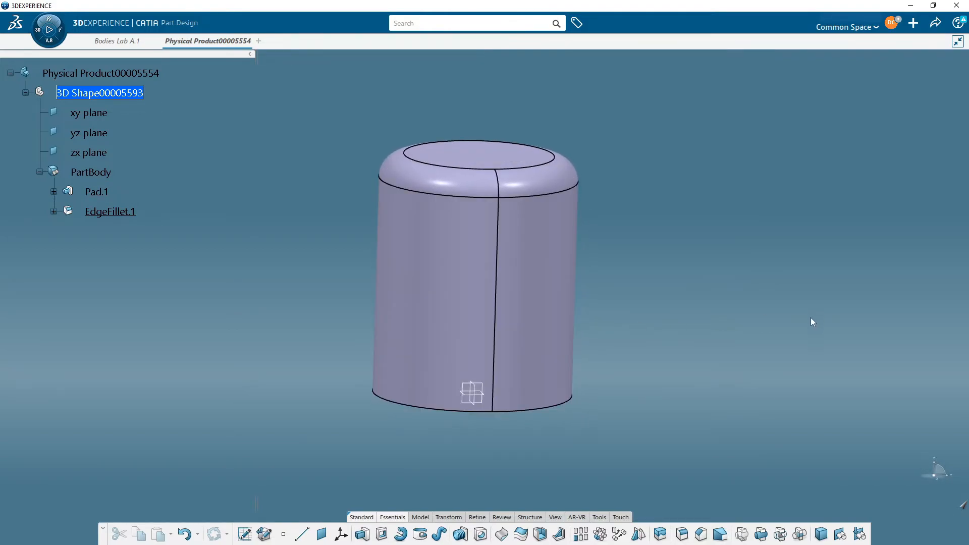
# - Insert a geometrical set under 3D Shape00005593, leaving its name blank and its feature list empty
pyautogui.click(841, 538)
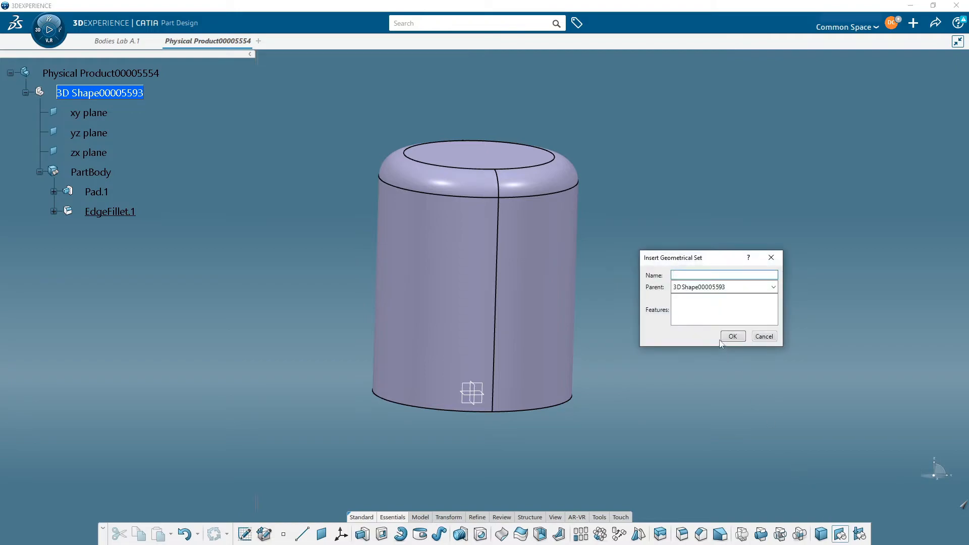
pyautogui.moveTo(671, 258); pyautogui.dragTo(606, 125)
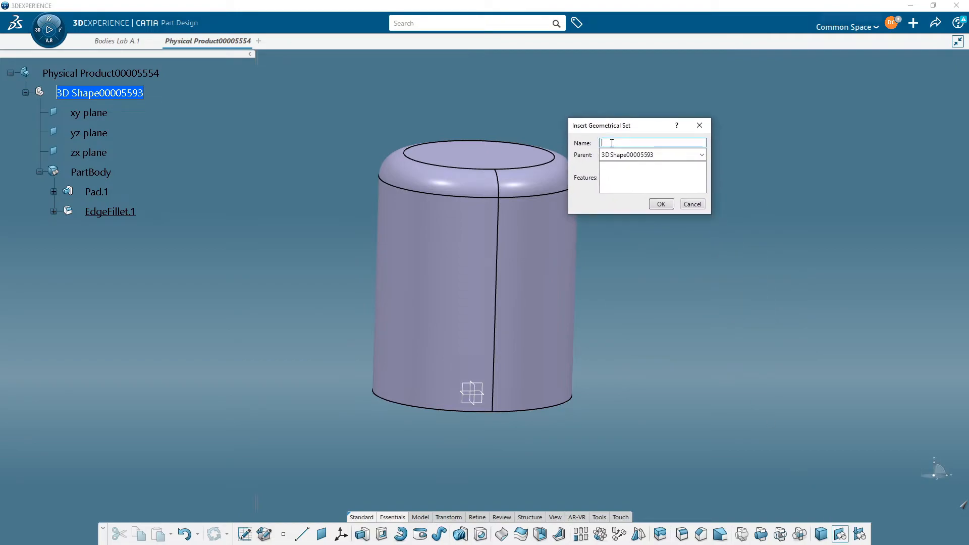
pyautogui.click(662, 204)
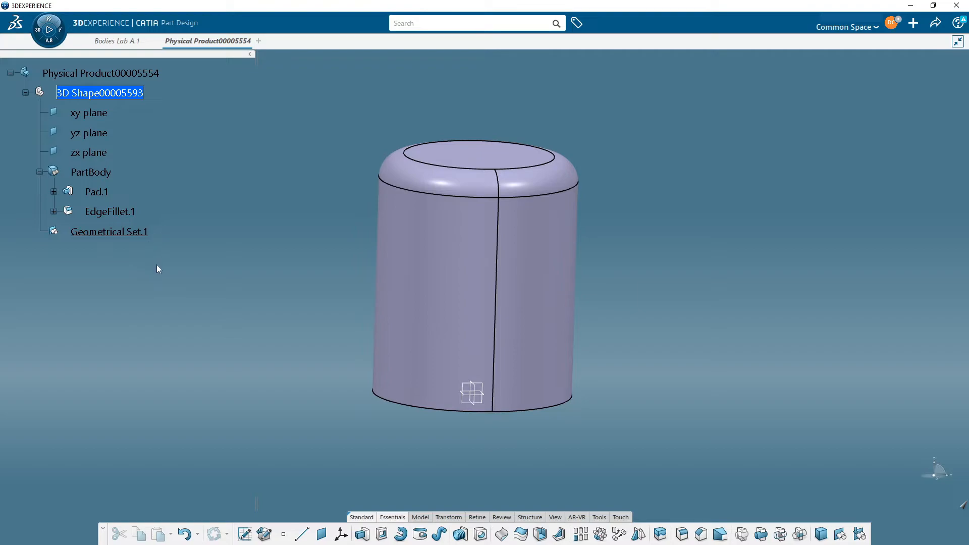
pyautogui.moveTo(205, 297); pyautogui.dragTo(218, 317, button='middle')
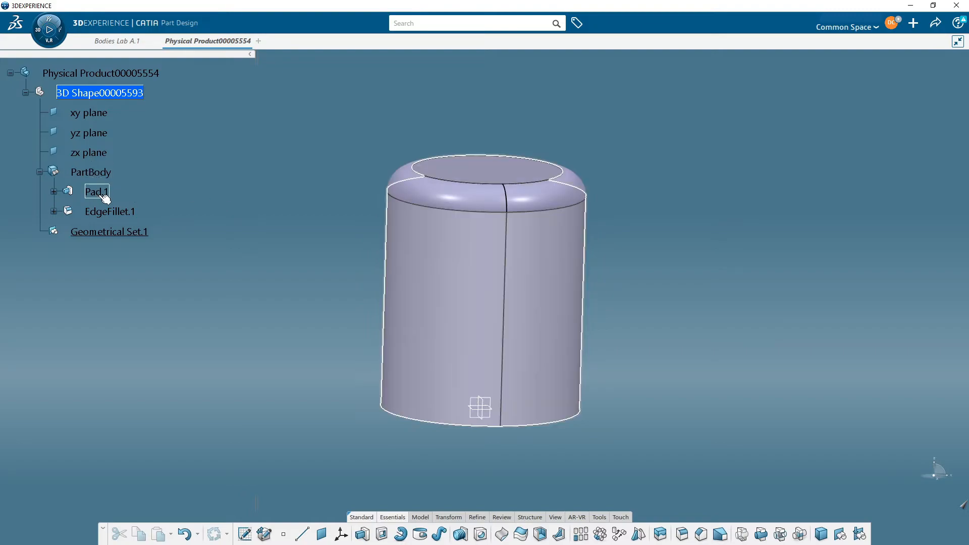
# - Examine how the solid features Pad.1 and EdgeFillet.1 in PartBody are separated from the empty Geometrical Set.1
pyautogui.click(97, 191)
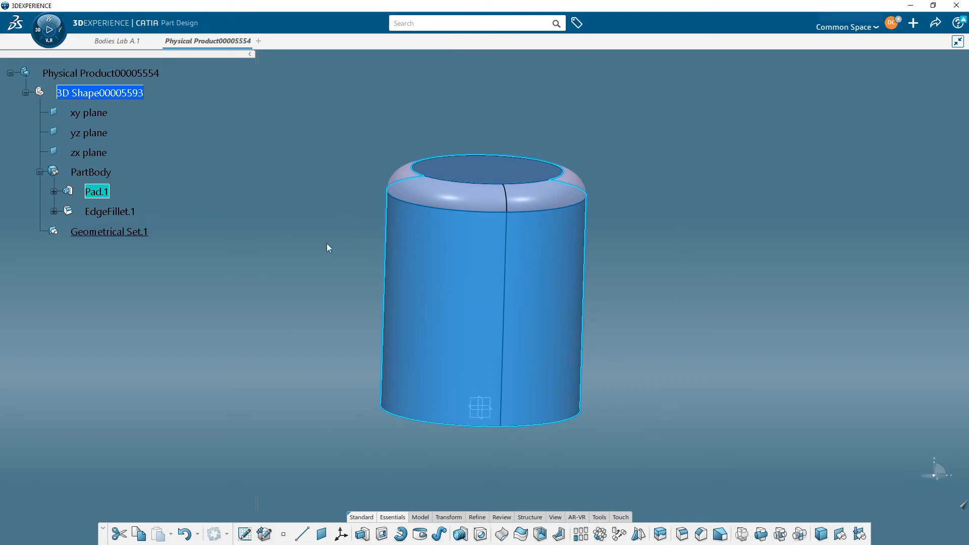
pyautogui.click(695, 246)
pyautogui.moveTo(692, 272); pyautogui.dragTo(706, 258, button='middle')
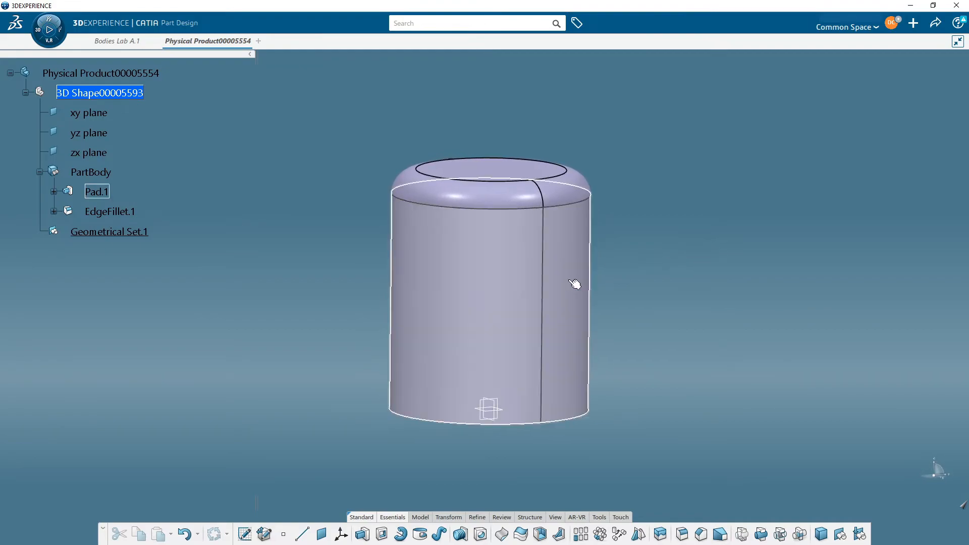
pyautogui.moveTo(564, 281); pyautogui.dragTo(552, 320, button='middle')
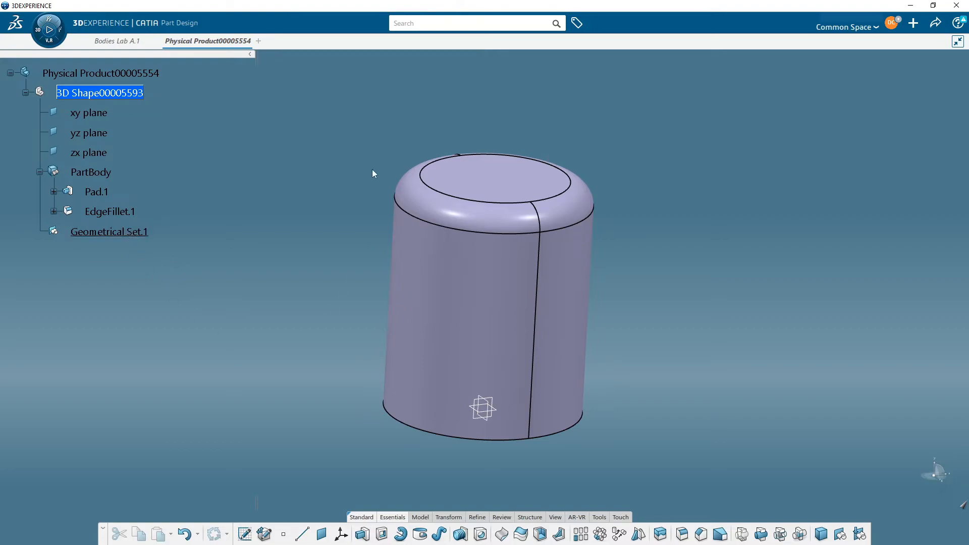
pyautogui.click(105, 233)
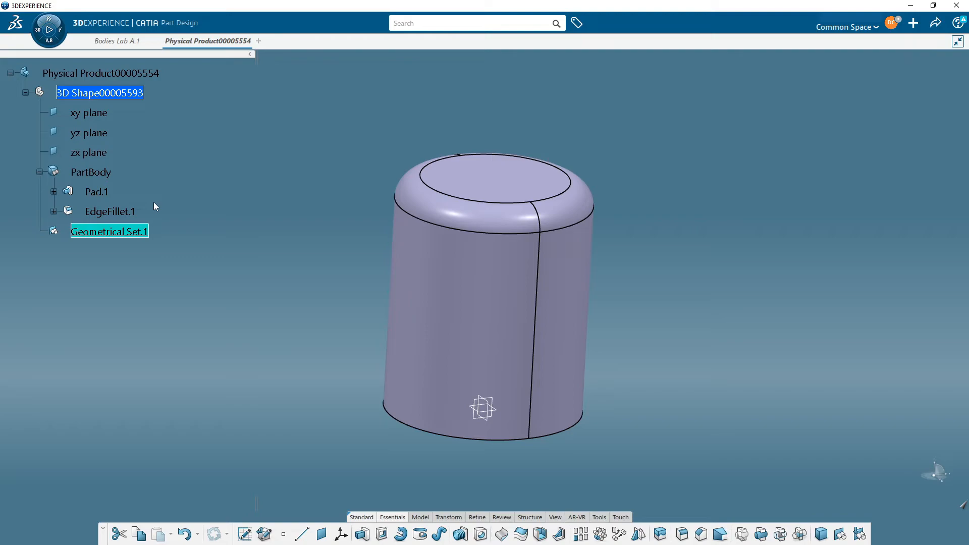
pyautogui.moveTo(480, 314); pyautogui.dragTo(439, 305, button='middle')
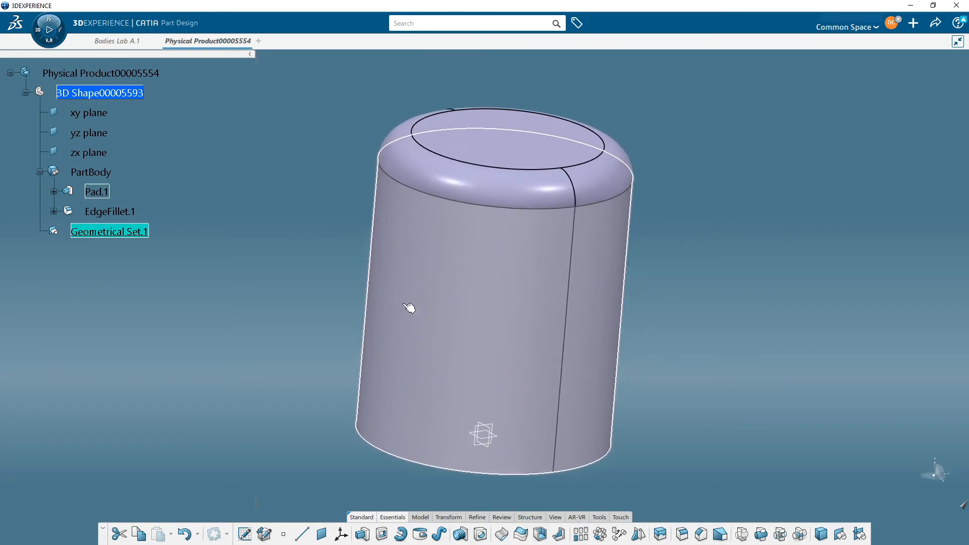
pyautogui.click(301, 288)
pyautogui.click(131, 233)
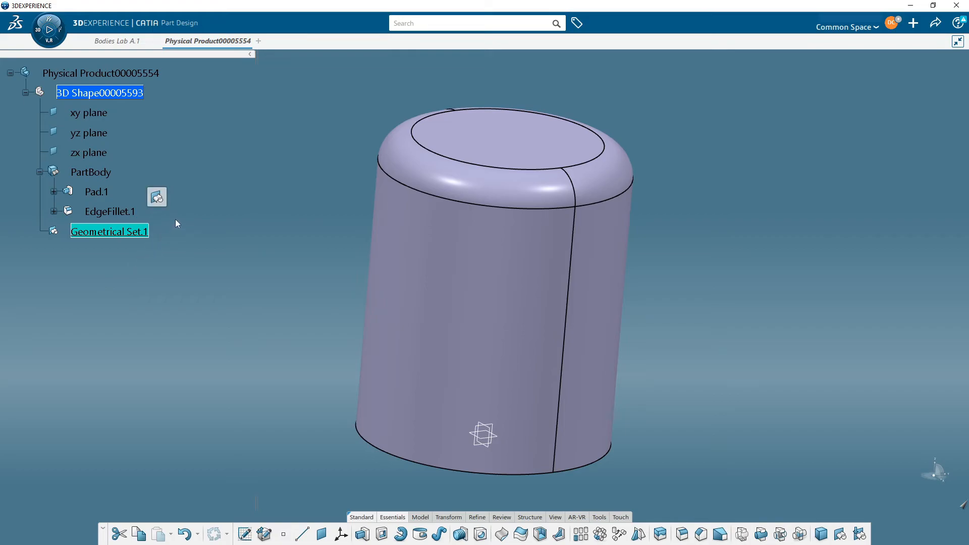
pyautogui.click(242, 245)
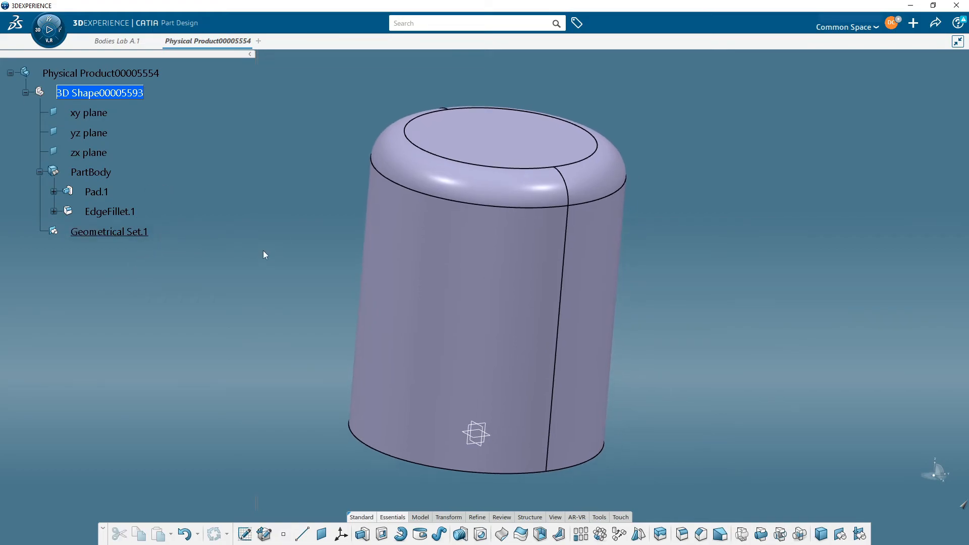
pyautogui.click(96, 191)
pyautogui.click(110, 212)
pyautogui.click(205, 246)
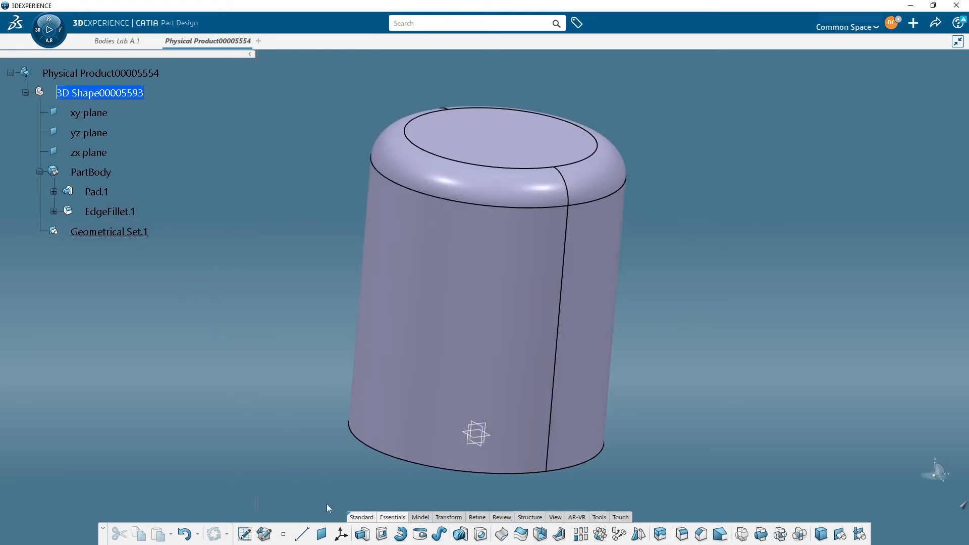
# - Sketch a slanted line in Geometrical Set.1, on a vertical reference plane, from the origin to a point above the cylinder's filleted top edge
pyautogui.click(244, 534)
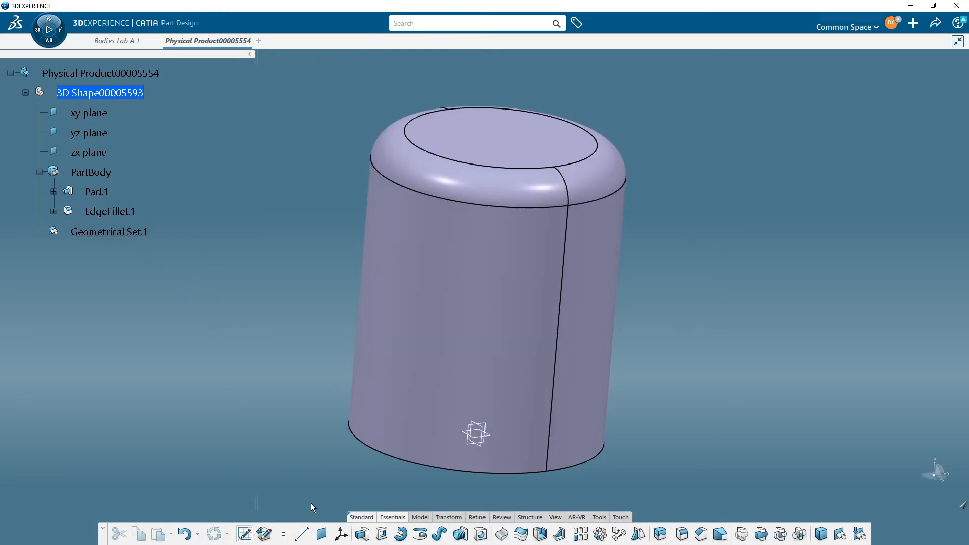
pyautogui.click(472, 445)
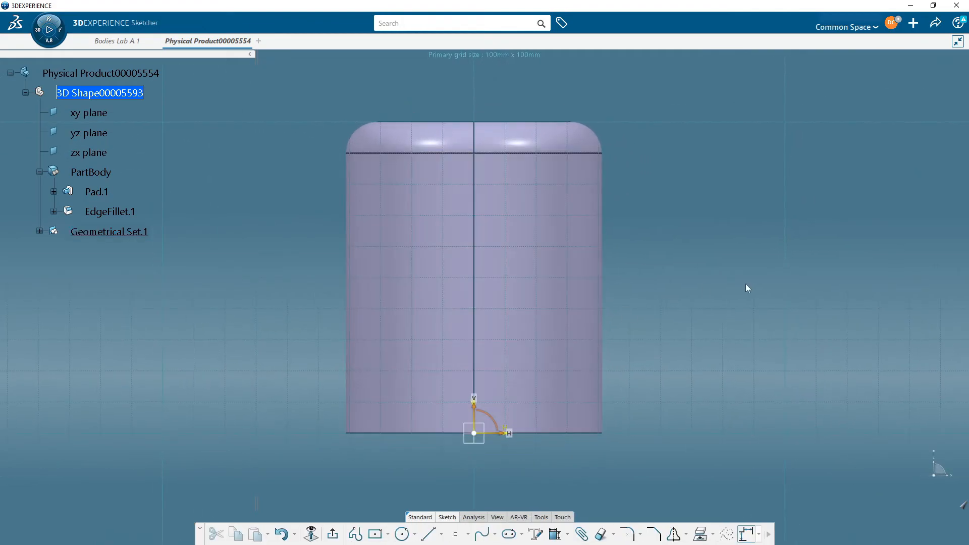
pyautogui.click(429, 534)
pyautogui.click(474, 433)
pyautogui.click(600, 63)
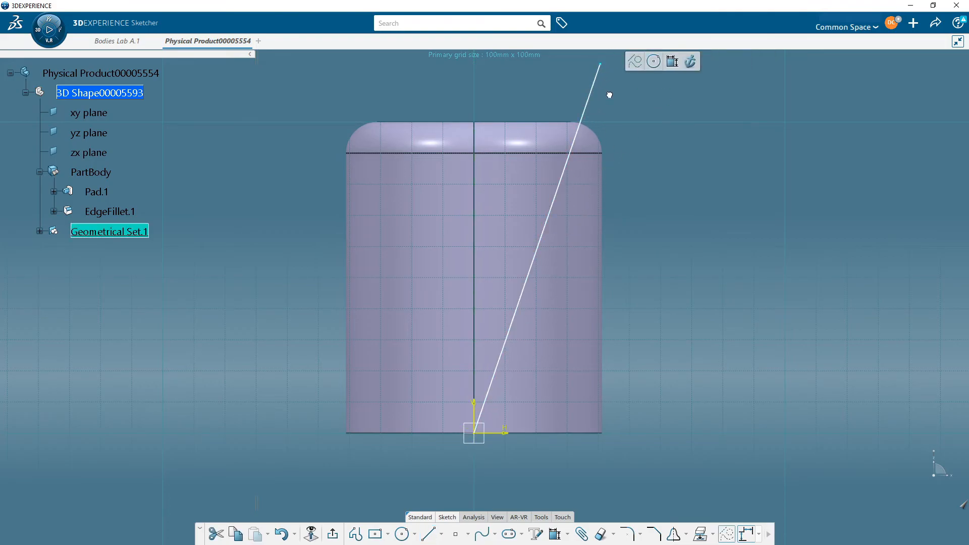
pyautogui.click(333, 534)
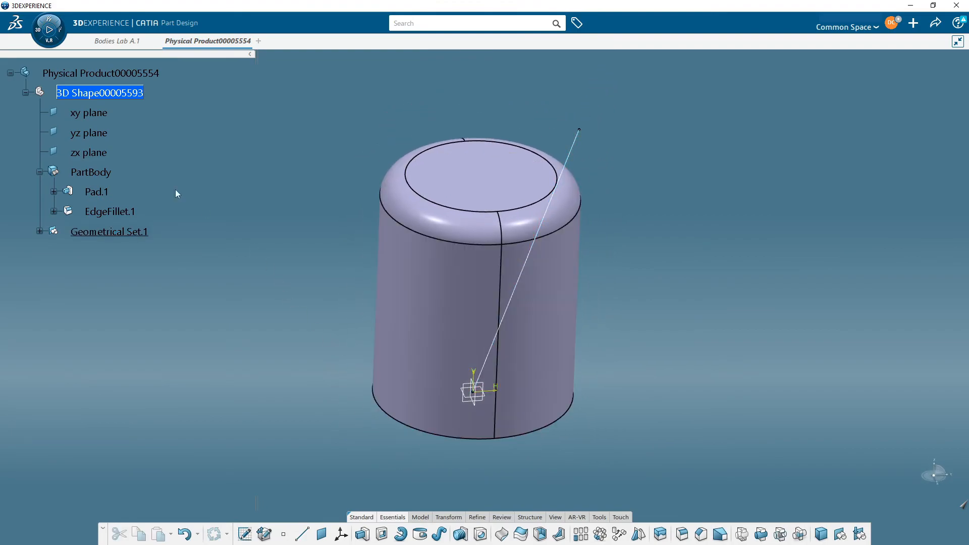
# - Set the extrusion direction of Pad.1 to the slanted line in Geometrical Set.1, keeping the 100 mm length
pyautogui.doubleClick(99, 192)
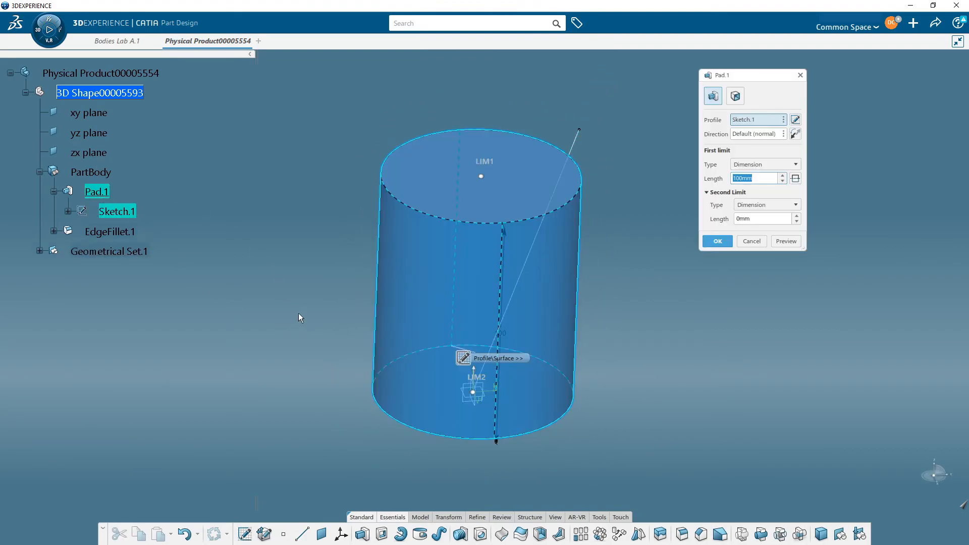
pyautogui.click(573, 149)
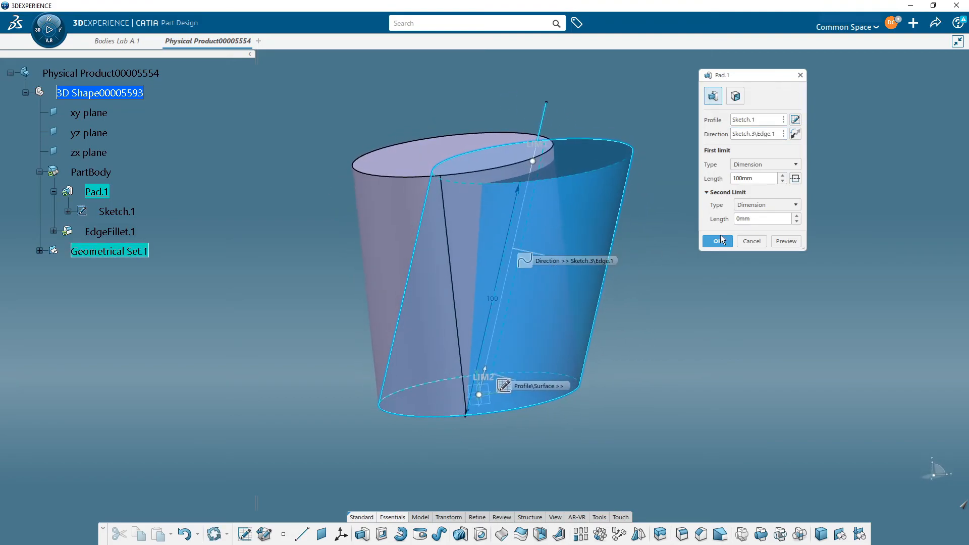
pyautogui.click(718, 241)
pyautogui.moveTo(578, 385); pyautogui.dragTo(593, 329, button='middle')
pyautogui.click(221, 259)
# - Examine the tilted filleted cylinder and how Sketch.3 sits in Geometrical Set.1, separate from the solid features in PartBody
pyautogui.moveTo(322, 267); pyautogui.dragTo(358, 248, button='middle')
pyautogui.click(40, 251)
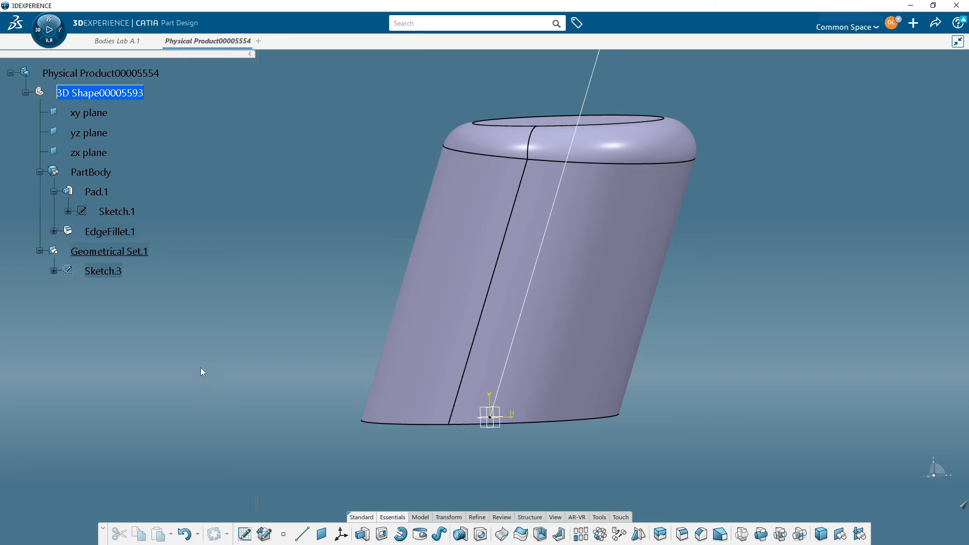
pyautogui.moveTo(643, 340); pyautogui.dragTo(619, 348, button='middle')
pyautogui.moveTo(512, 346); pyautogui.dragTo(471, 335, button='middle')
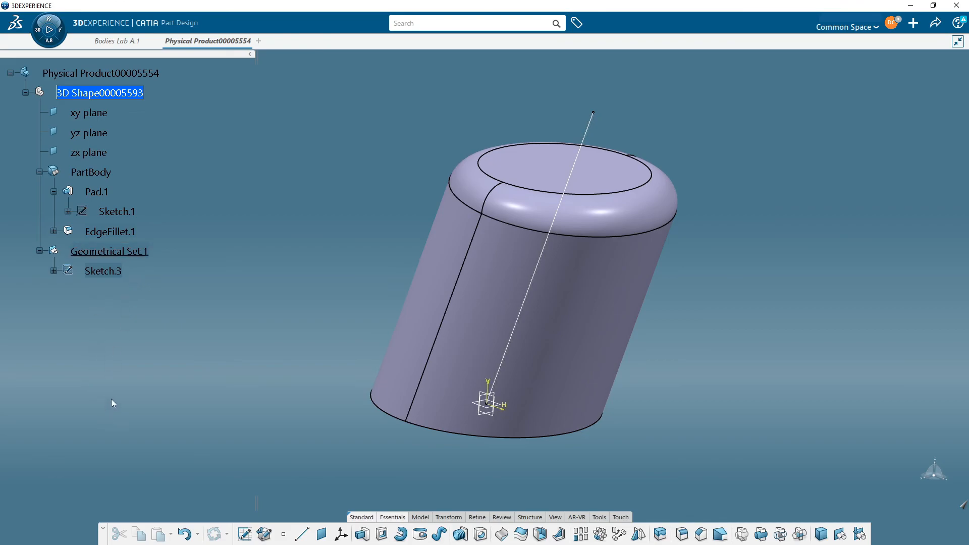
pyautogui.moveTo(363, 385); pyautogui.dragTo(356, 363, button='middle')
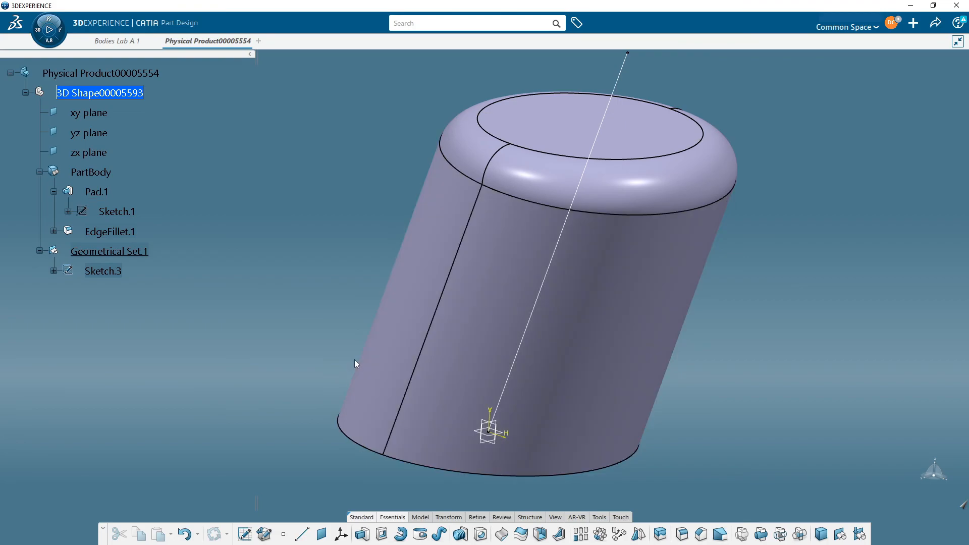
pyautogui.click(40, 251)
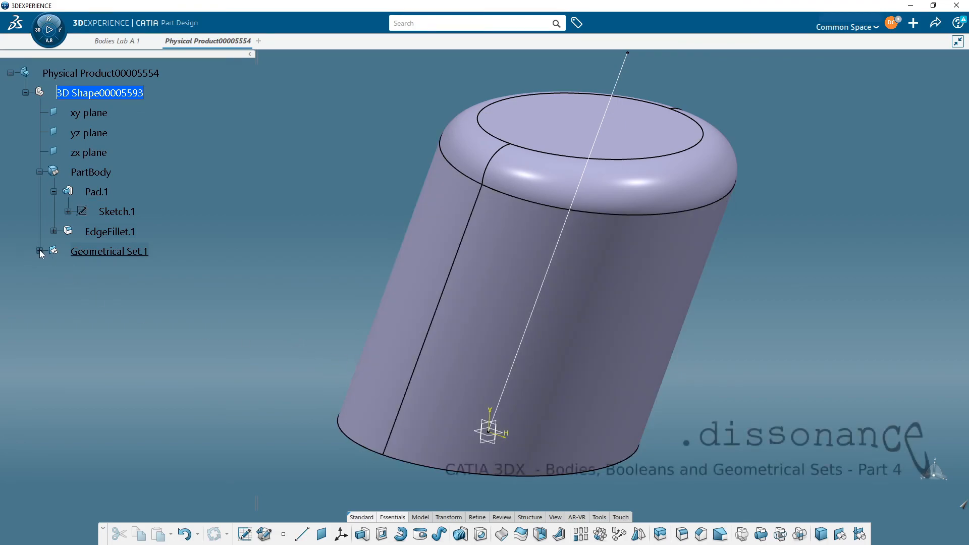
pyautogui.click(39, 251)
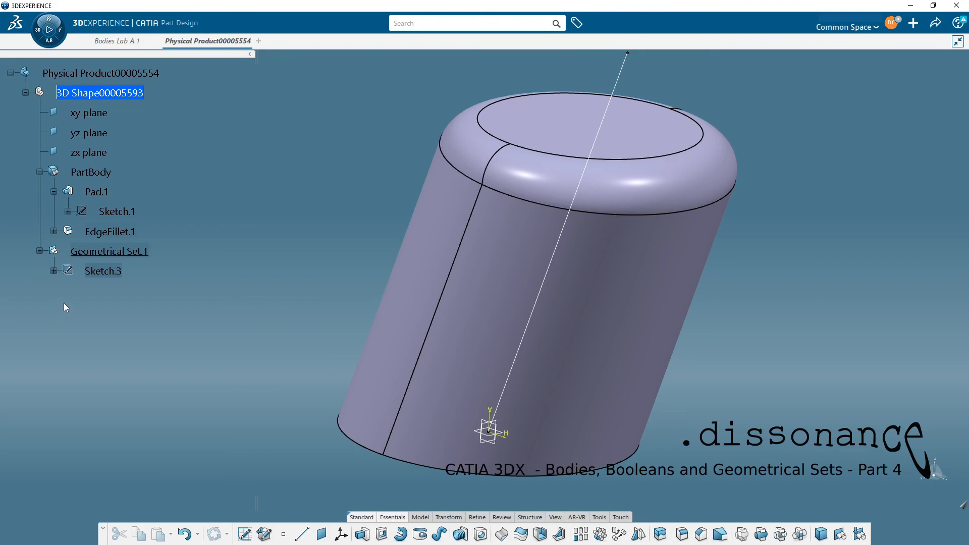
pyautogui.moveTo(303, 362)
pyautogui.mouseDown(button='middle')
pyautogui.moveTo(301, 327)
pyautogui.moveTo(280, 356)
pyautogui.moveTo(292, 365)
pyautogui.mouseUp(button='middle')
pyautogui.moveTo(364, 351); pyautogui.dragTo(353, 323, button='middle')
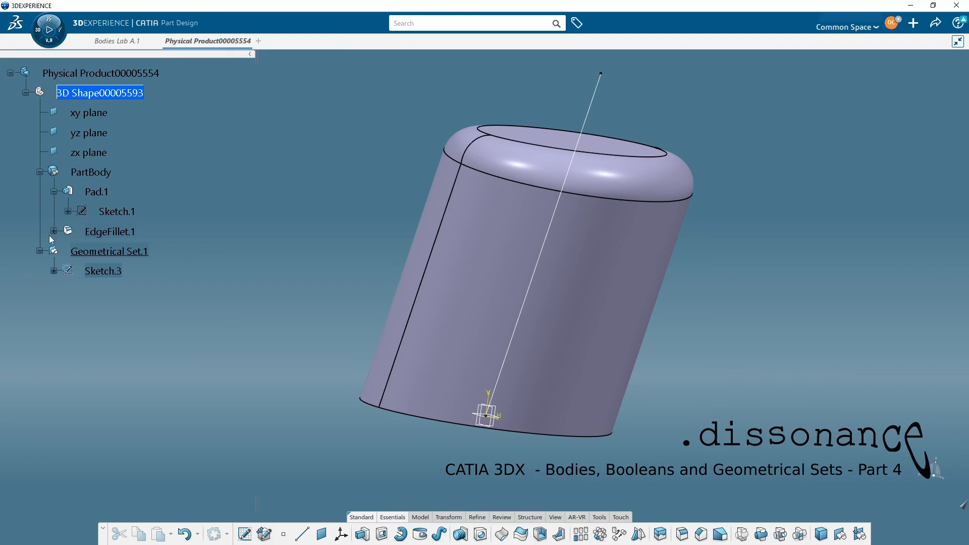